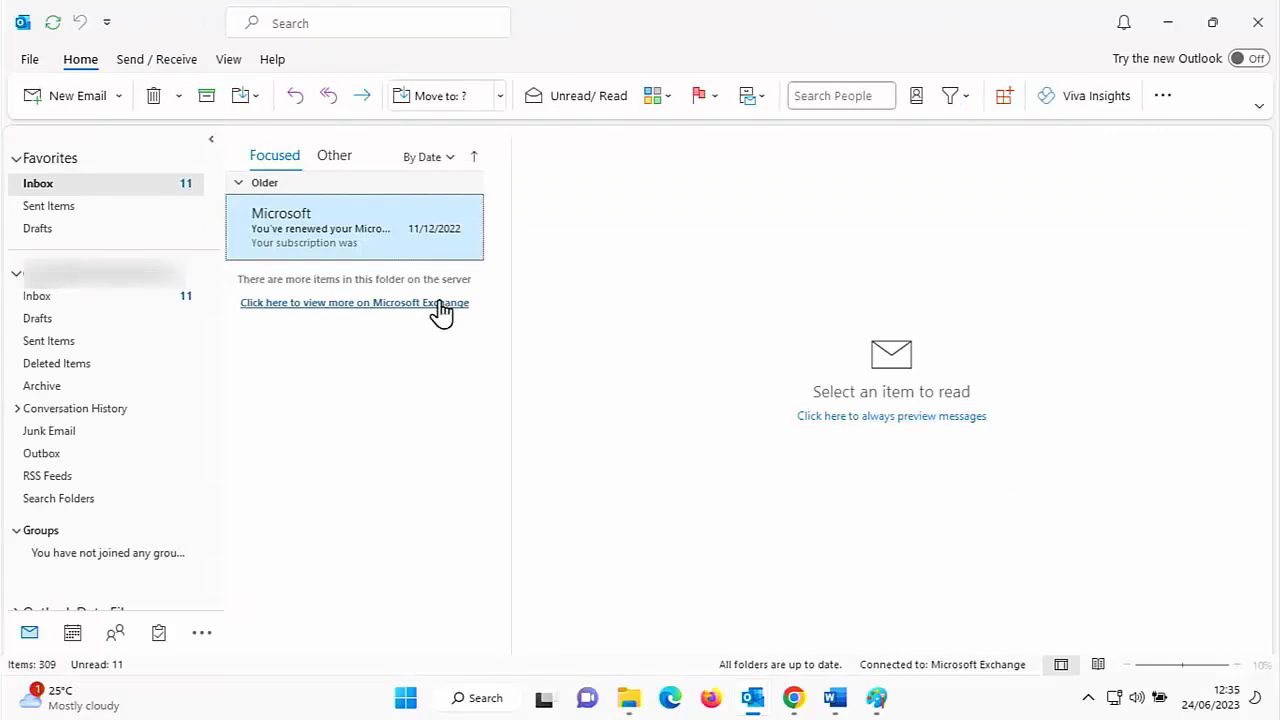
# - Open the signature settings from the Mail section of the Outlook options
pyautogui.click(31, 60)
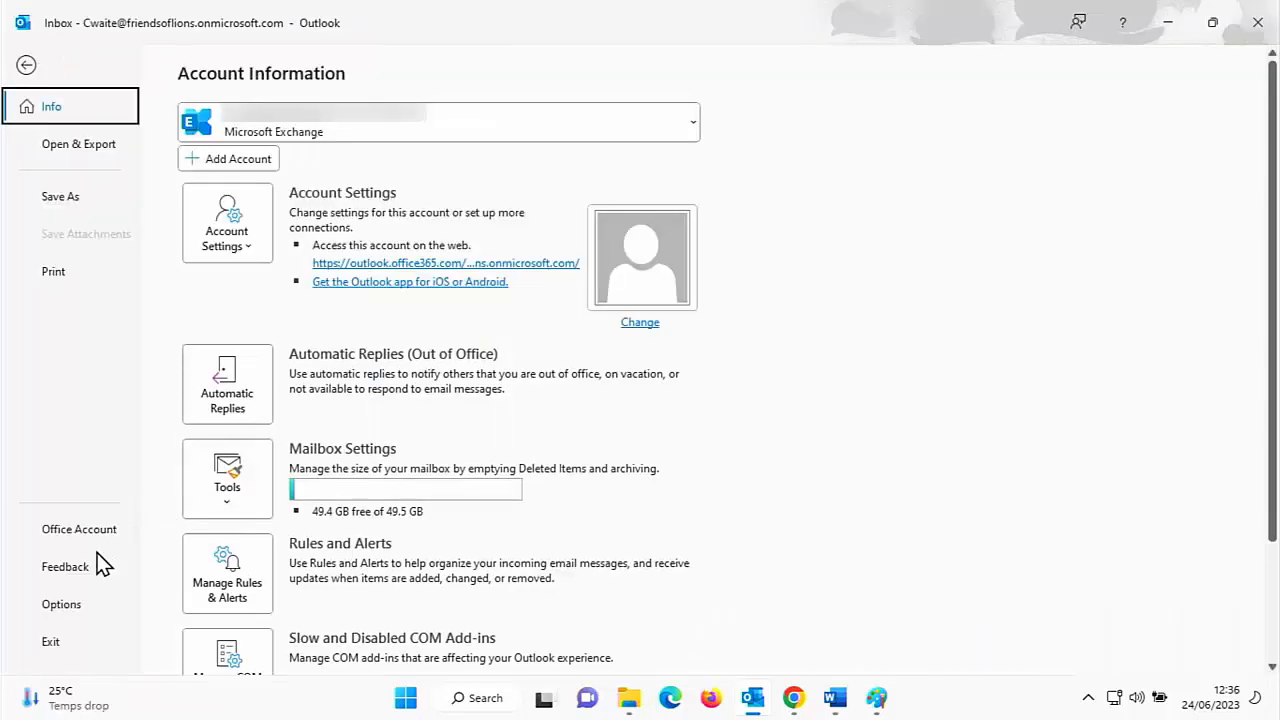
pyautogui.click(61, 605)
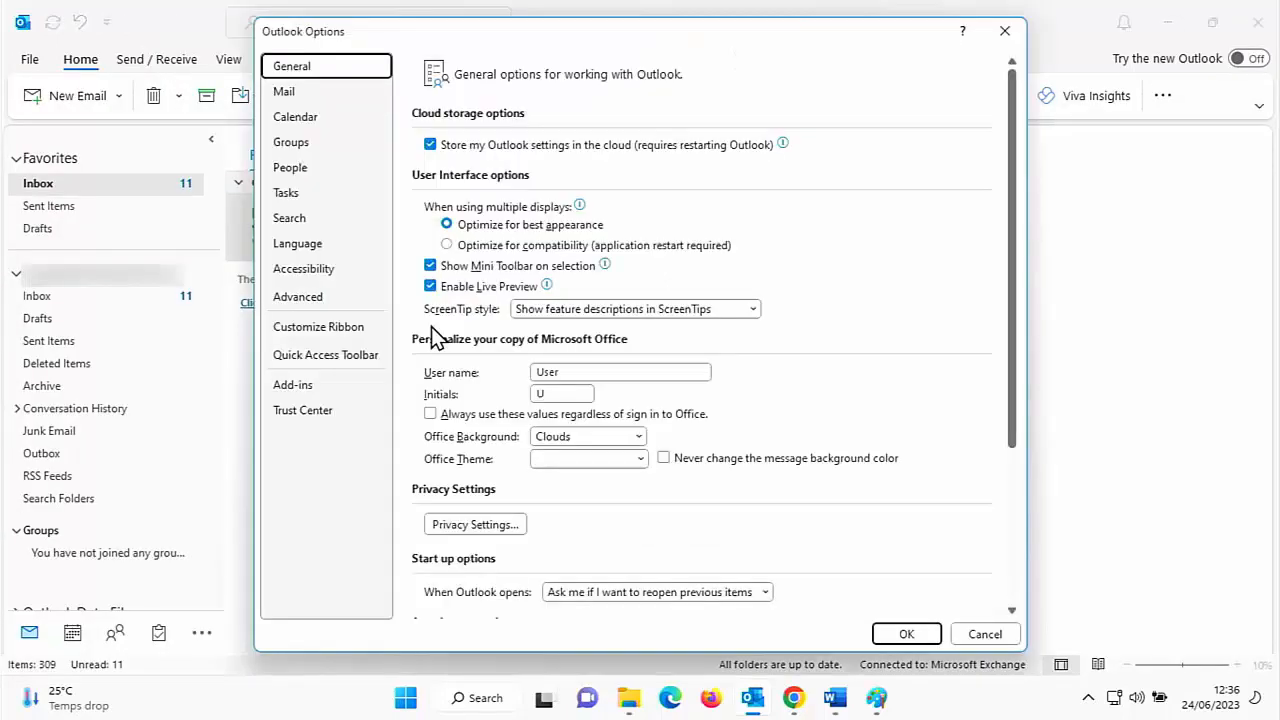
pyautogui.click(307, 96)
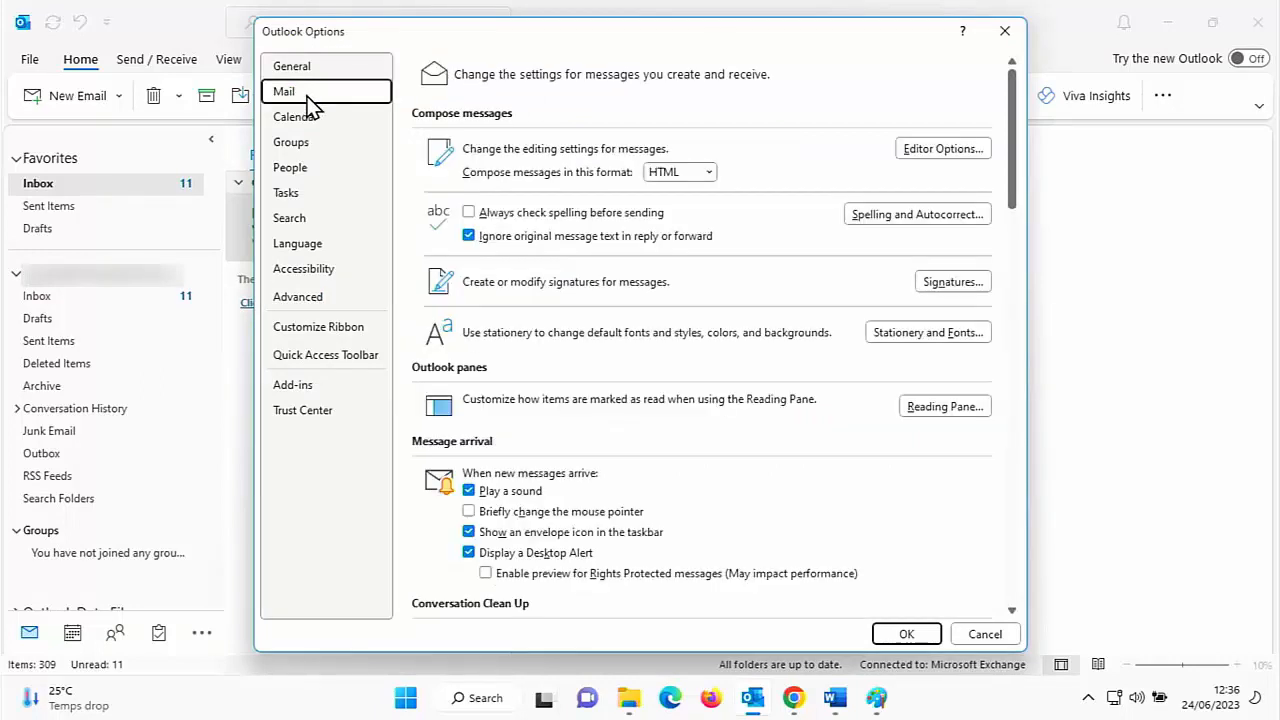
pyautogui.click(966, 294)
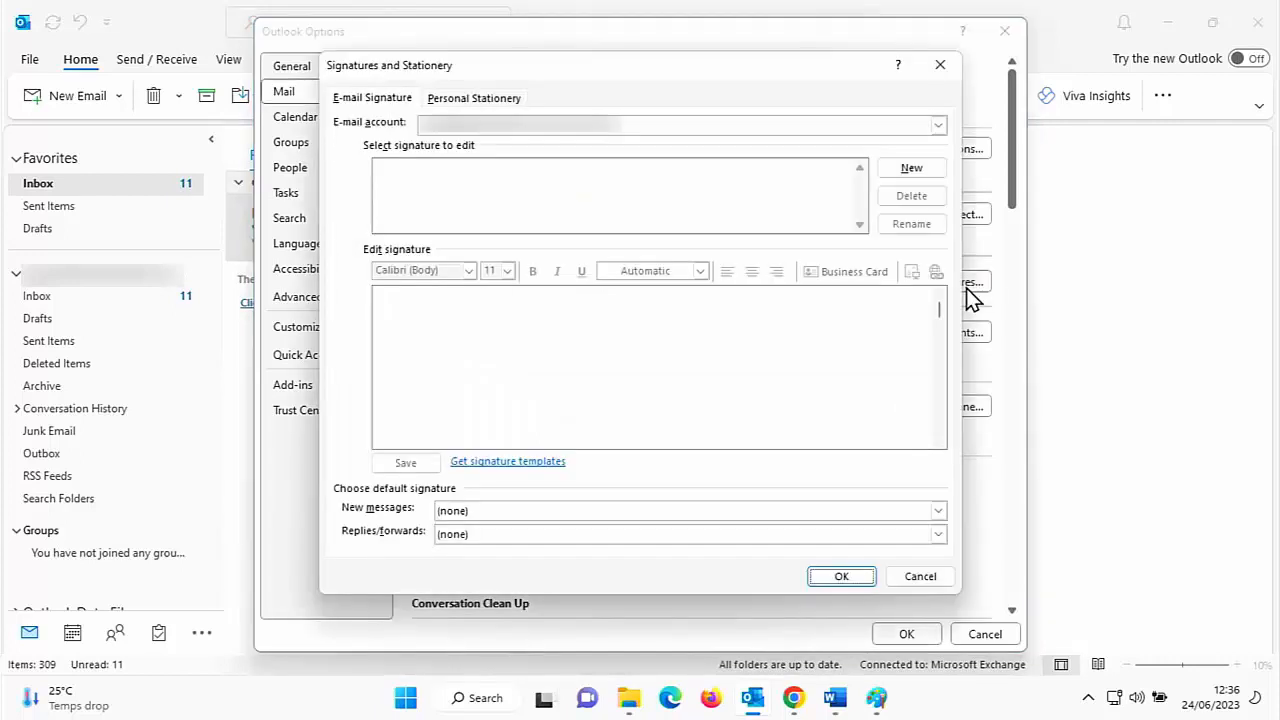
# - Create a new e-mail signature named cwtek
pyautogui.click(921, 166)
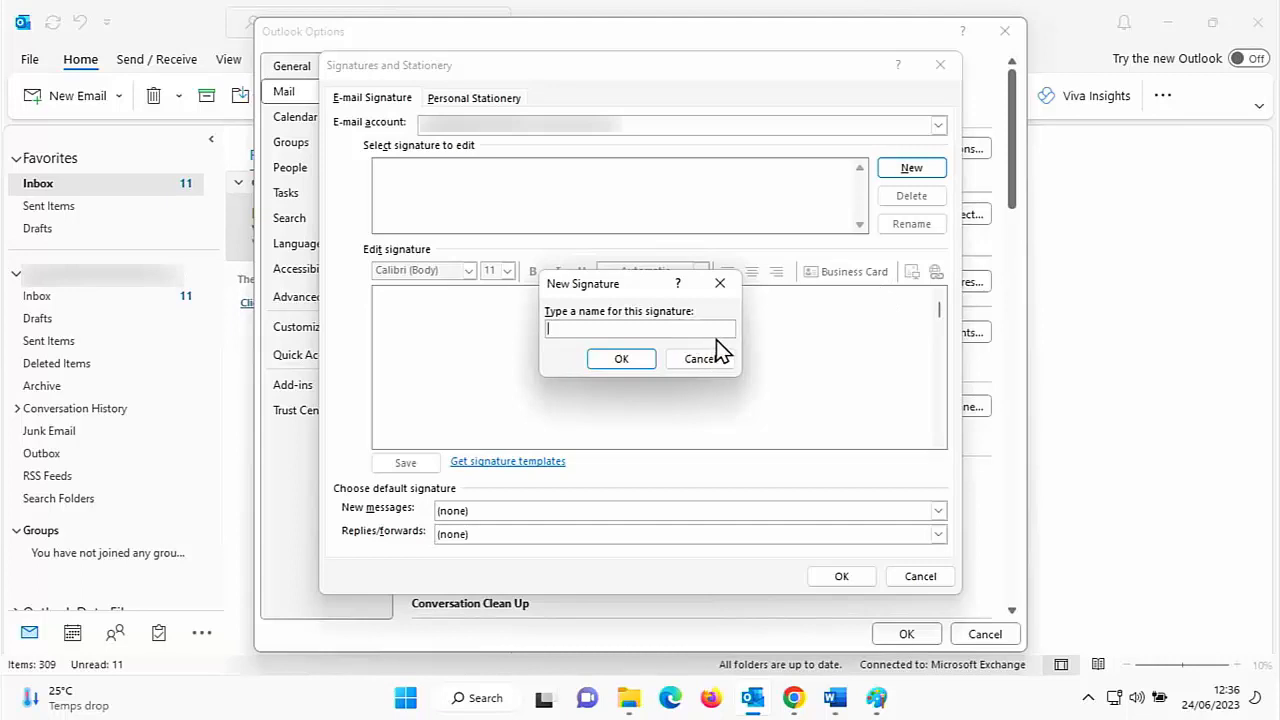
pyautogui.write('cwtek')
pyautogui.click(623, 365)
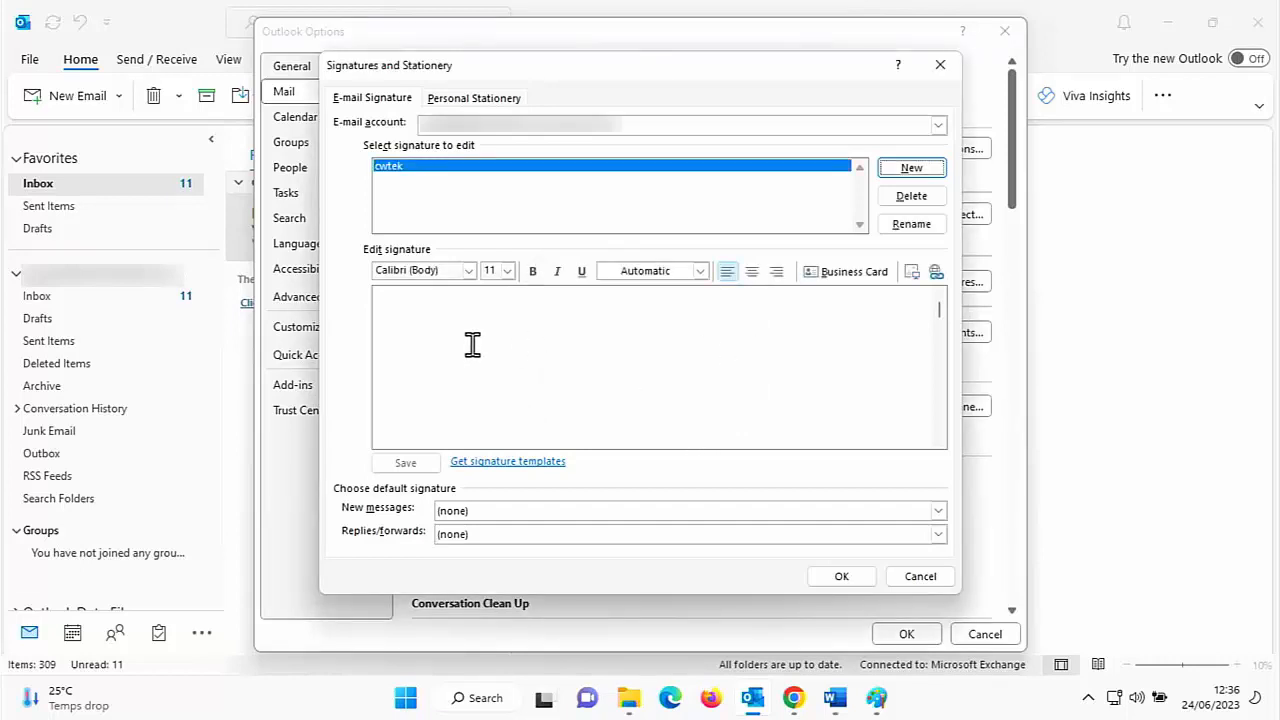
# - Write the signature text with "Regards", a blank line and the sender's full name, and start a new line below
pyautogui.click(438, 338)
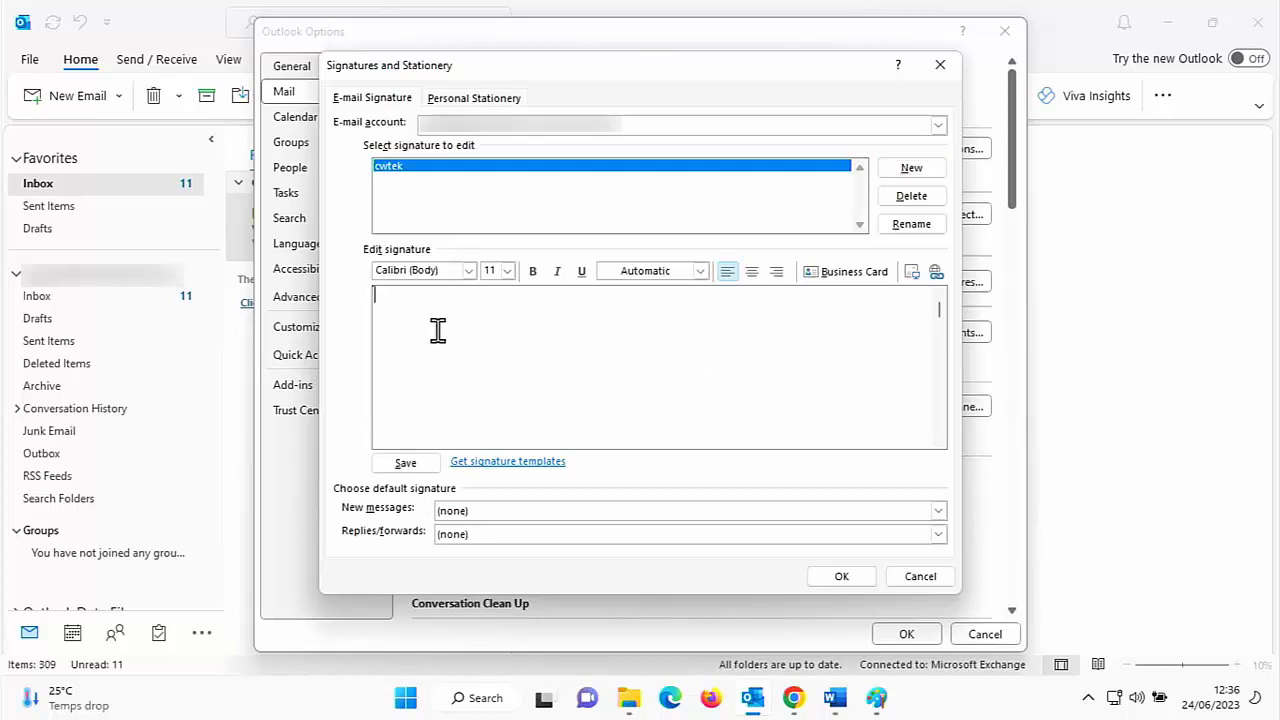
pyautogui.write('Regards')
pyautogui.press('Return')
pyautogui.press('Return')
pyautogui.write('Chris W')
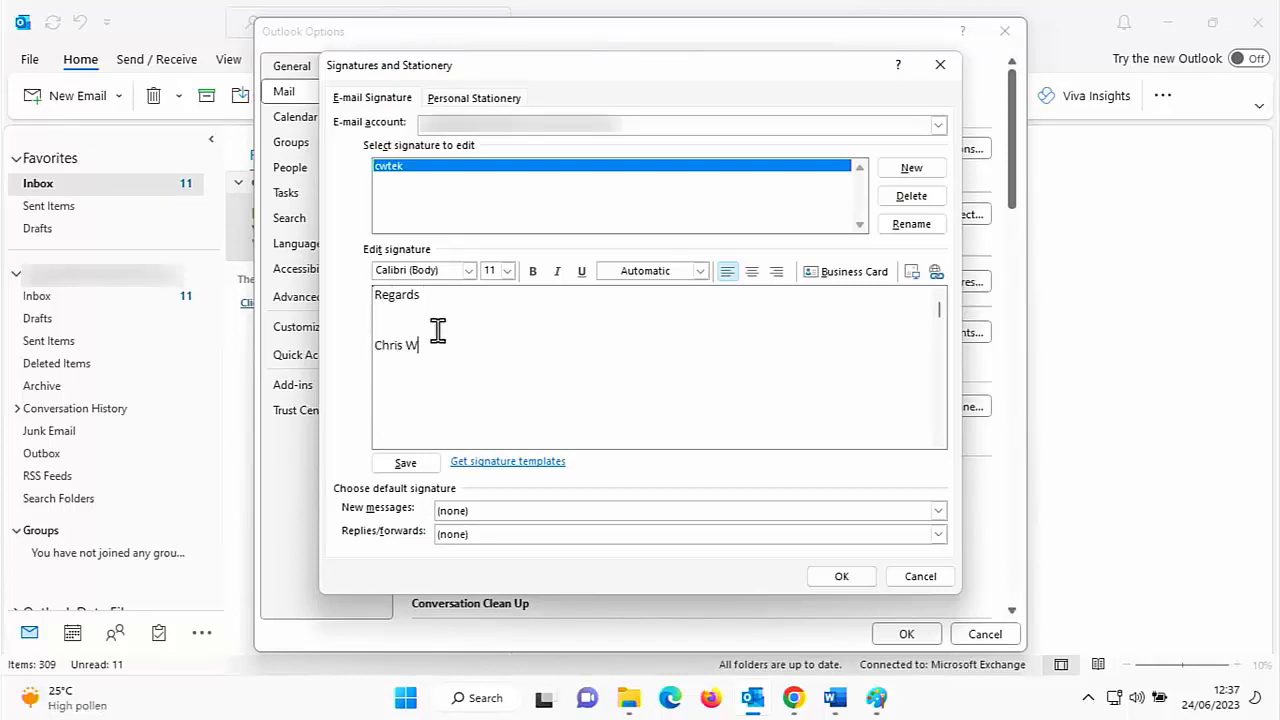
pyautogui.write('aite')
pyautogui.press('Return')
# - Insert the "cwtekbanner transparent" picture below the sender's name in the signature
pyautogui.click(913, 273)
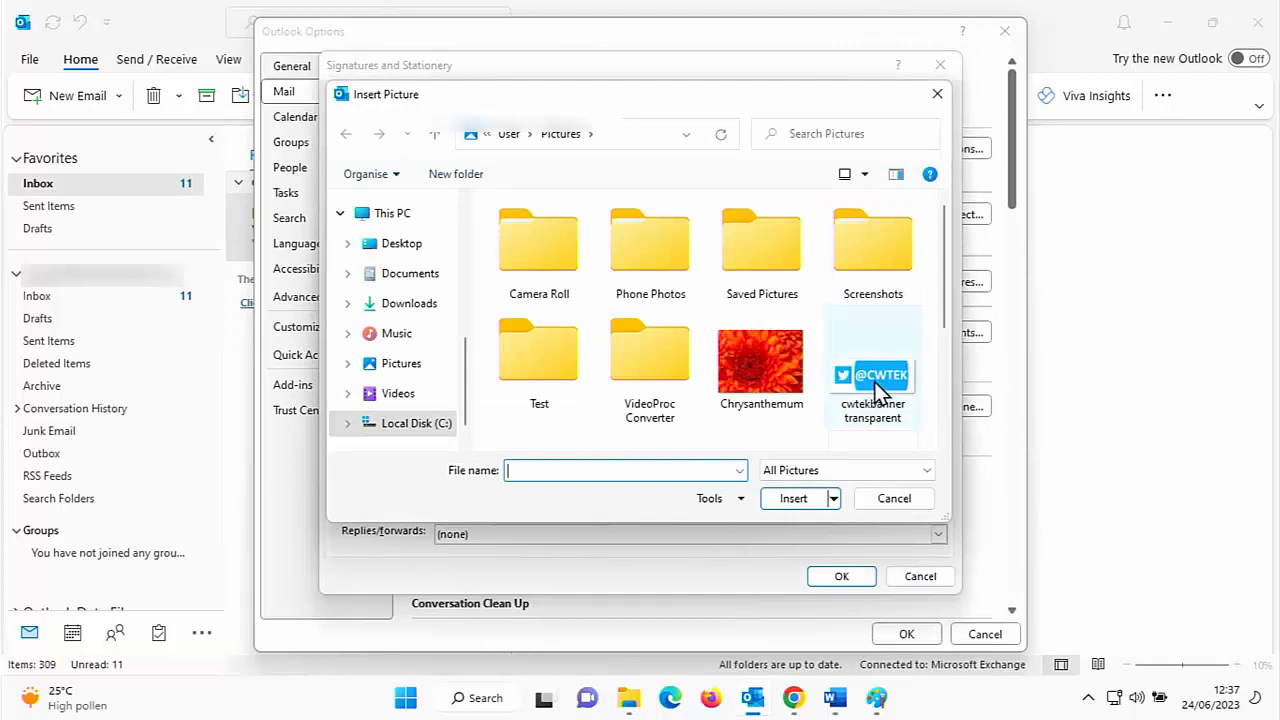
pyautogui.doubleClick(873, 388)
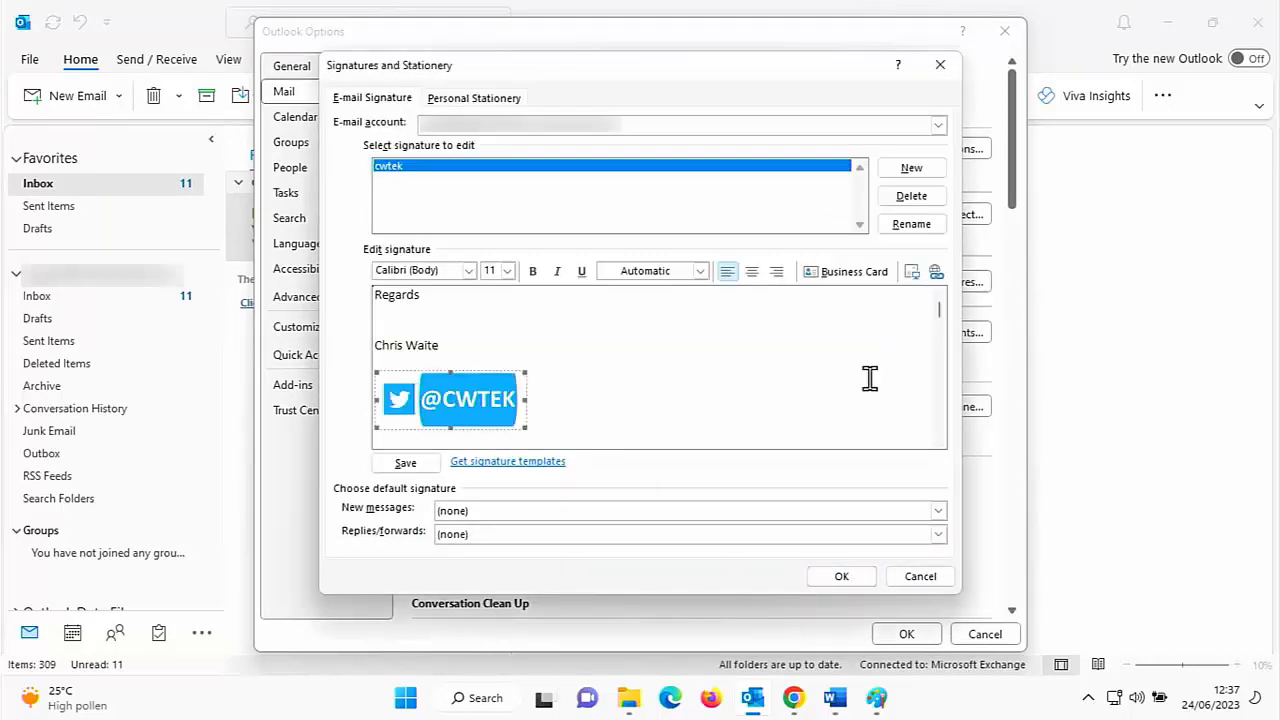
pyautogui.click(517, 347)
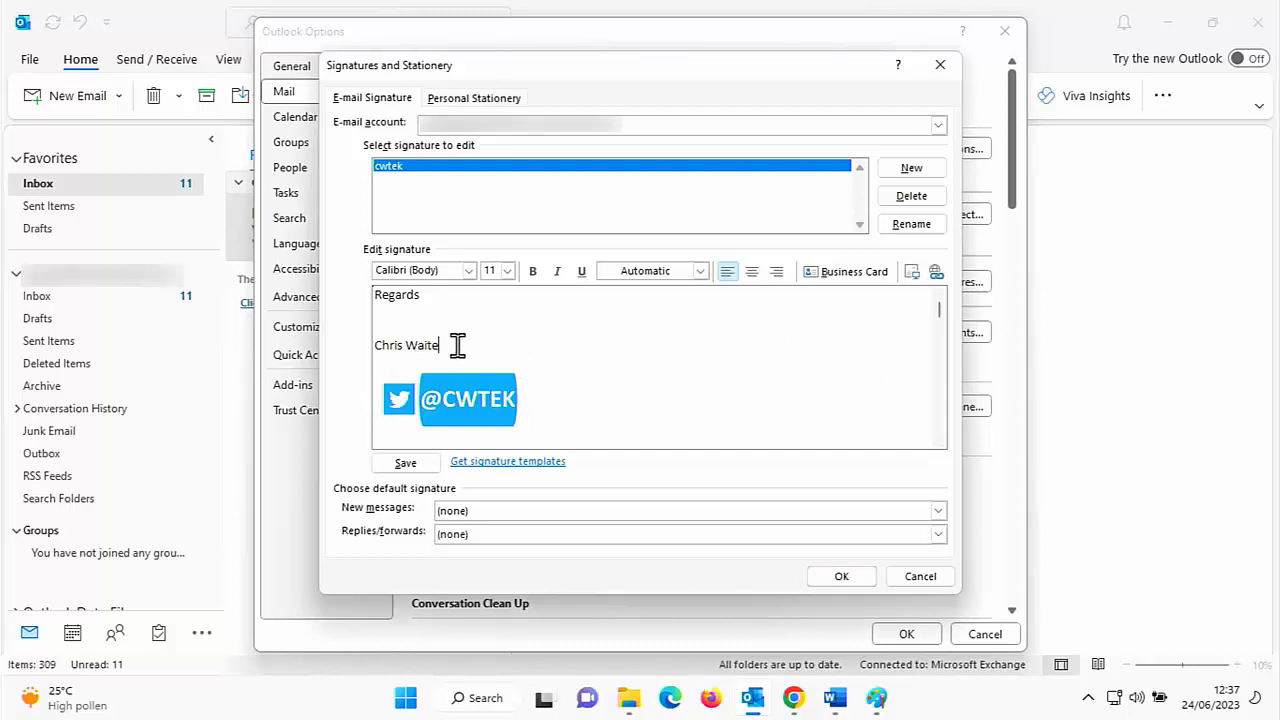
# - Try bold, italic and underline on the greeting and name lines, and remove the formatting again
pyautogui.moveTo(457, 345)
pyautogui.mouseDown()
pyautogui.moveTo(312, 347)
pyautogui.moveTo(320, 290)
pyautogui.mouseUp()
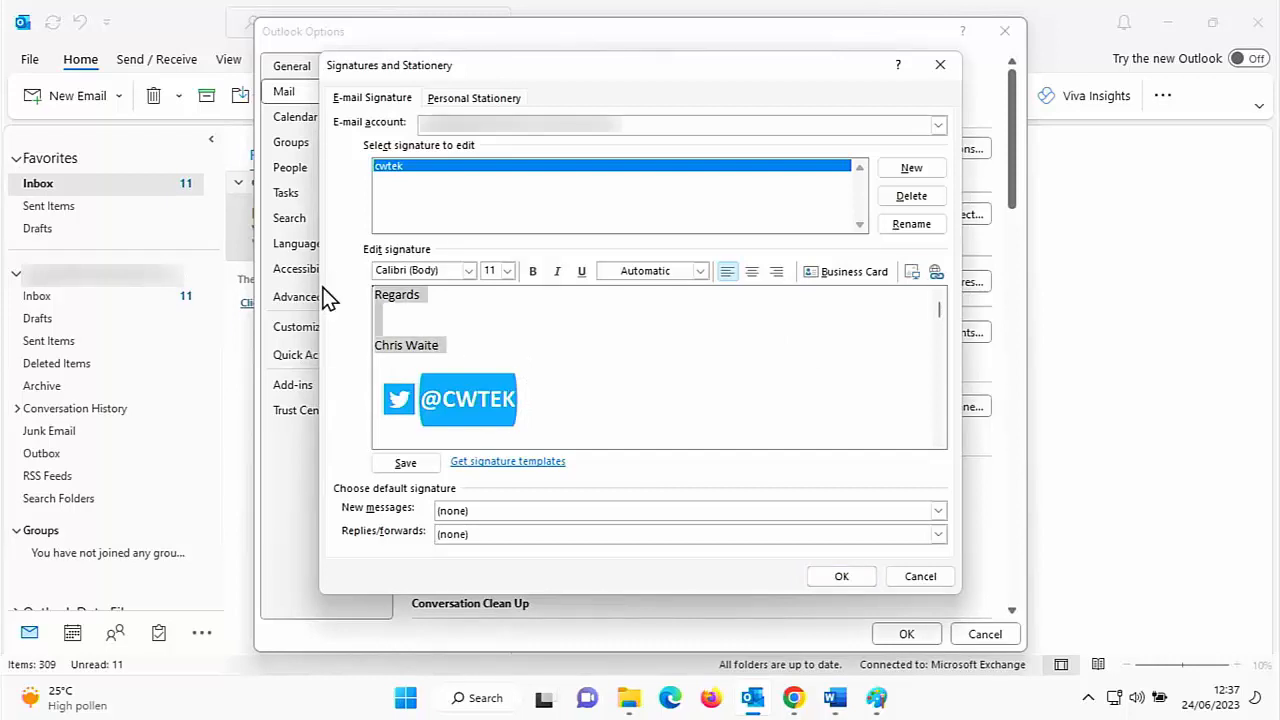
pyautogui.click(539, 272)
pyautogui.click(557, 271)
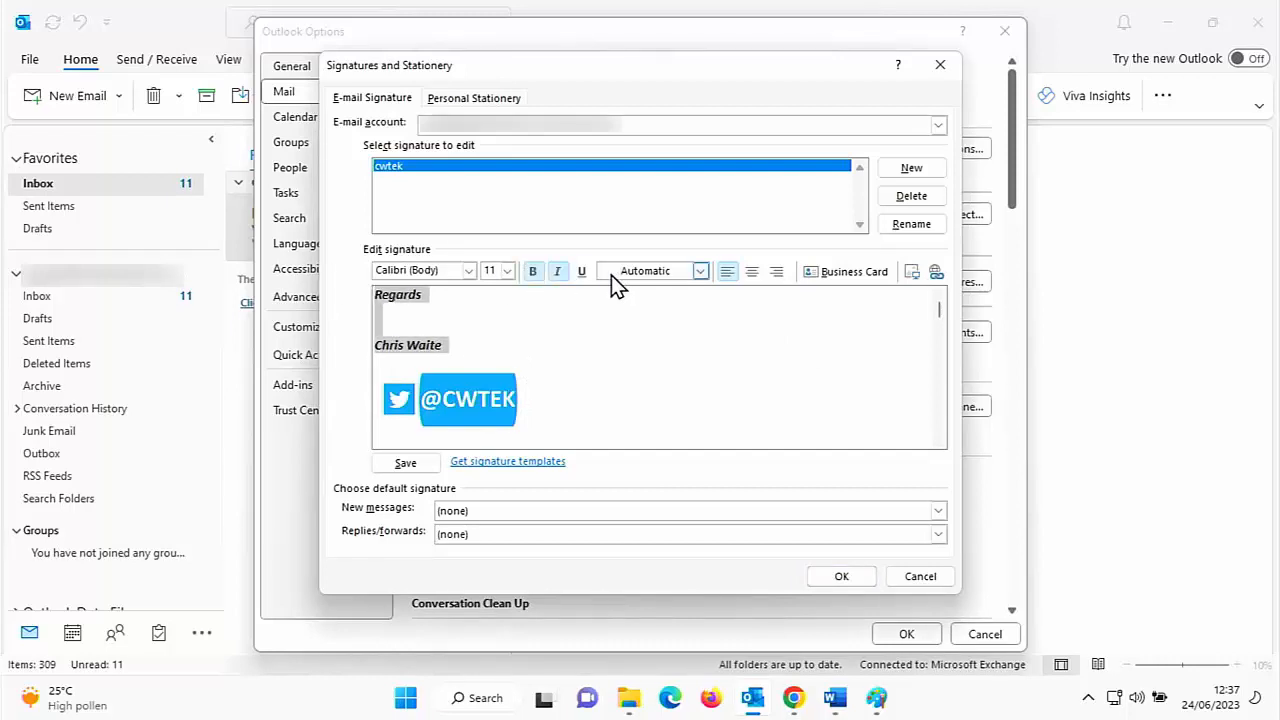
pyautogui.click(585, 273)
pyautogui.click(585, 273)
pyautogui.click(559, 274)
pyautogui.click(533, 274)
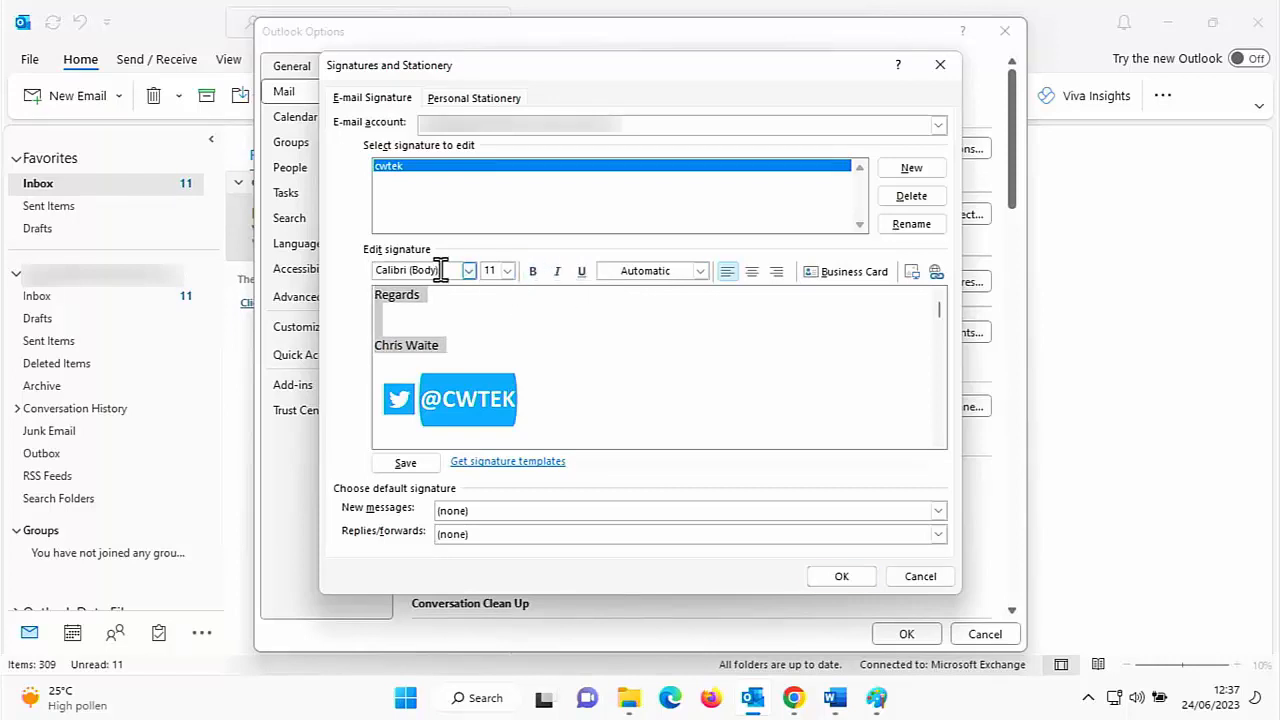
# - Format the greeting and name lines in Abadi, size 18, in the standard red colour
pyautogui.click(469, 270)
pyautogui.click(478, 286)
pyautogui.click(507, 271)
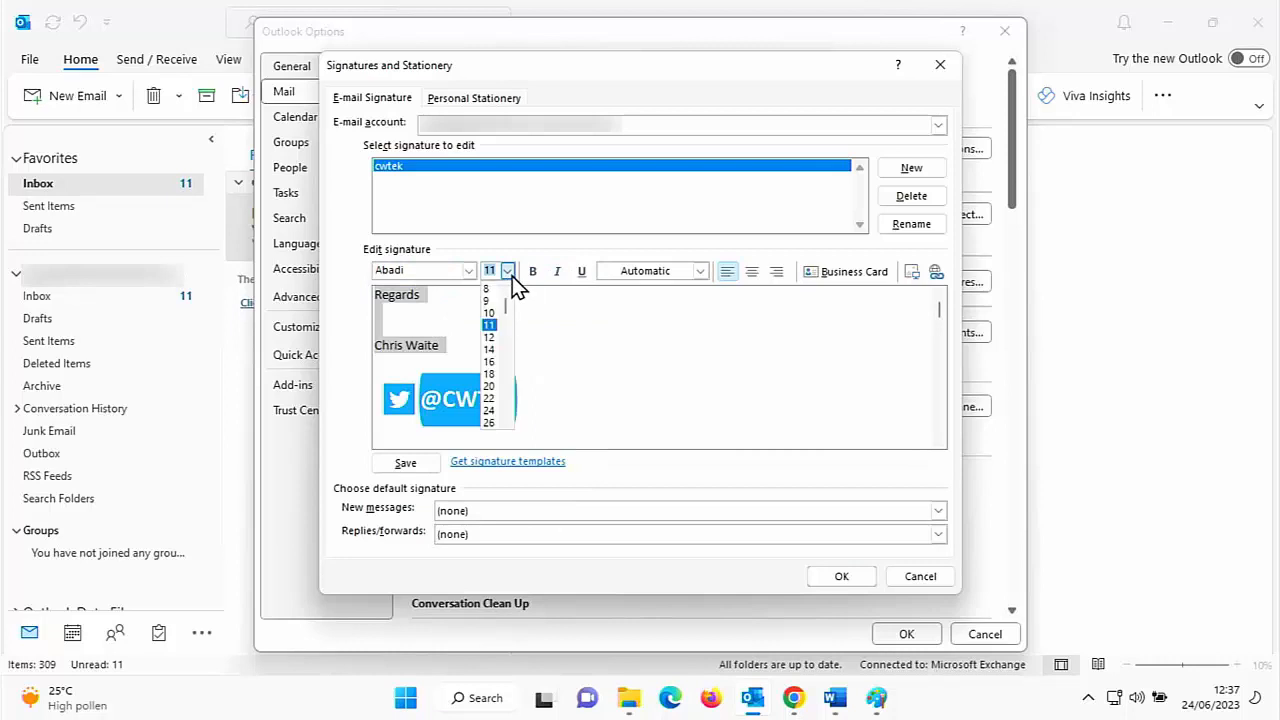
pyautogui.click(489, 374)
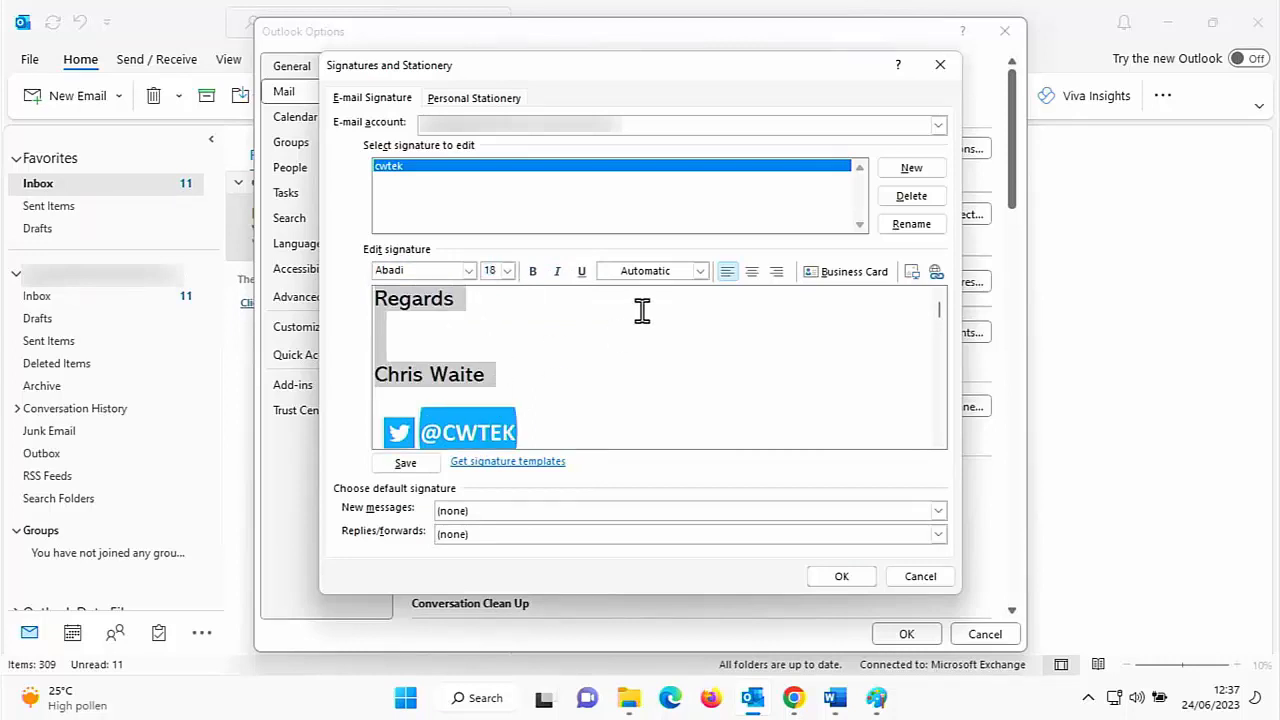
pyautogui.click(702, 269)
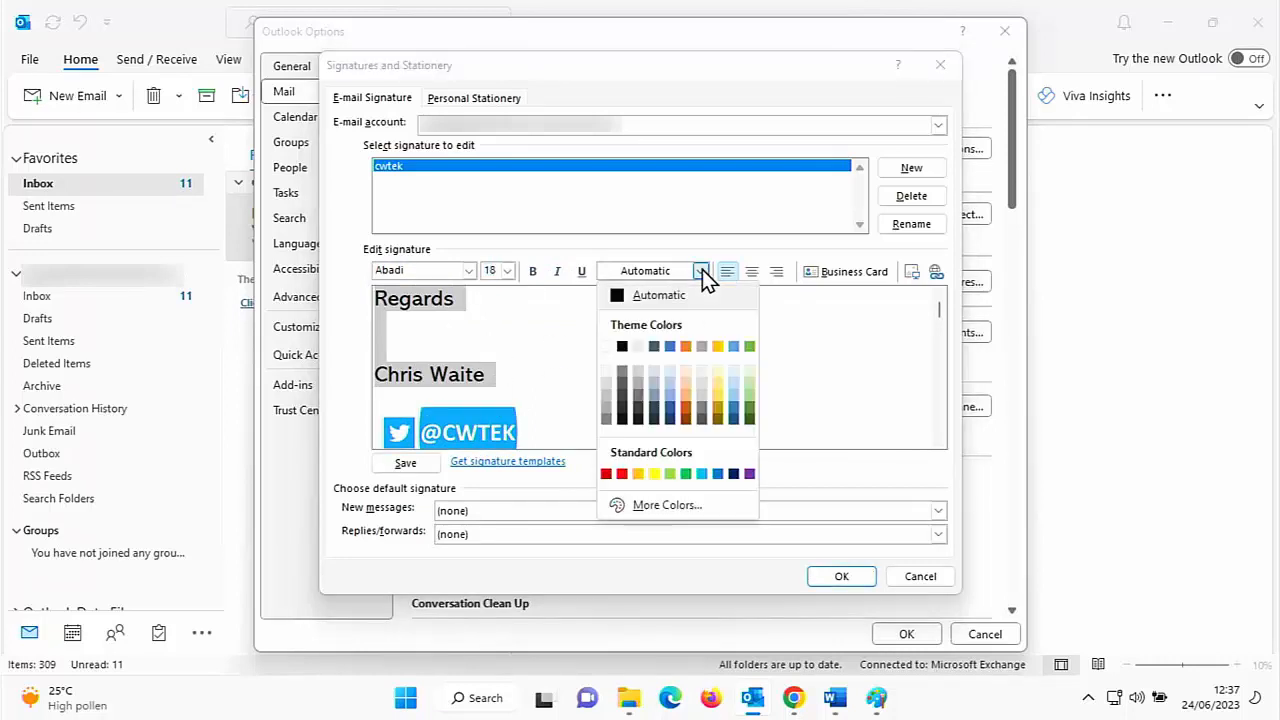
pyautogui.click(625, 472)
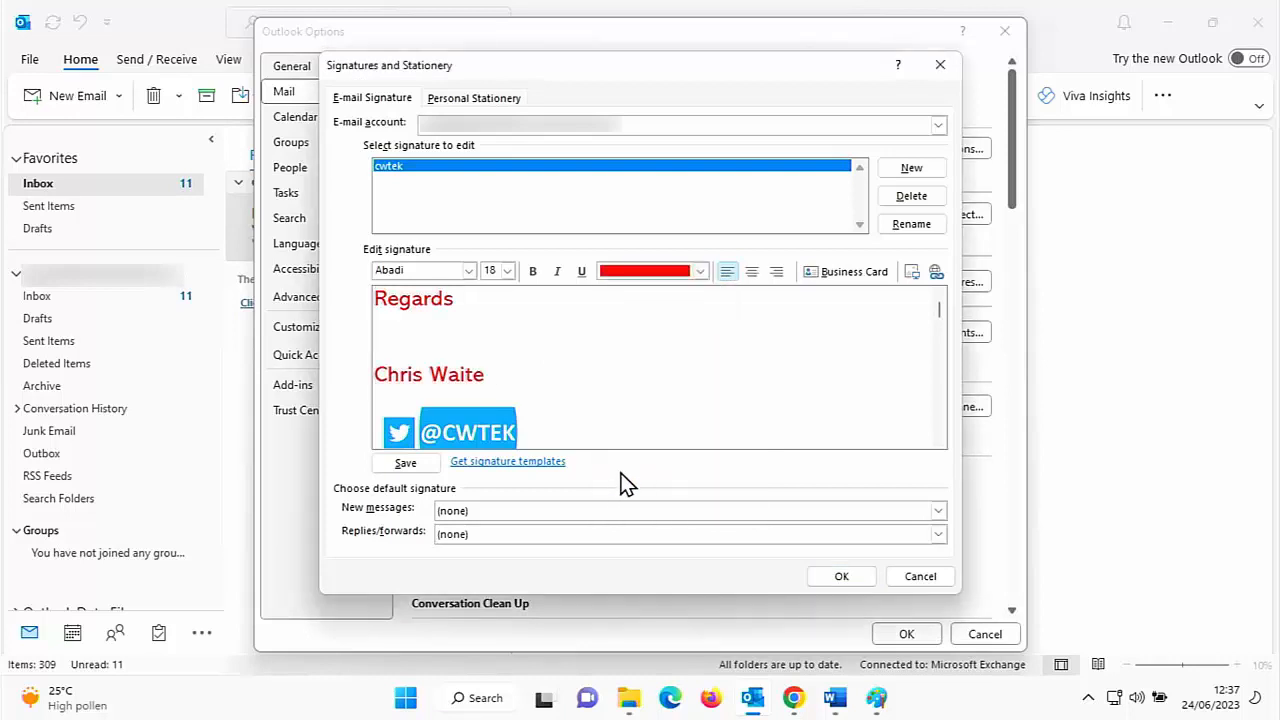
# - Try centre and right alignment on the greeting and name lines, and restore left alignment
pyautogui.click(751, 272)
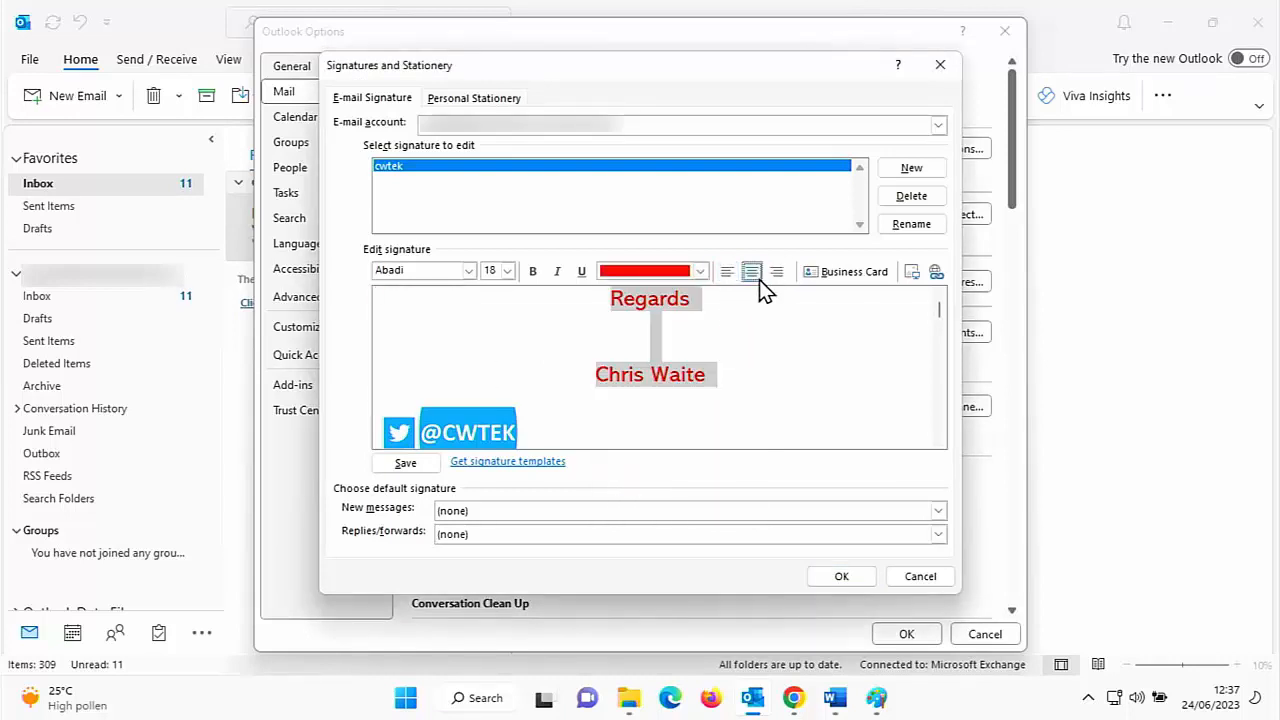
pyautogui.click(777, 274)
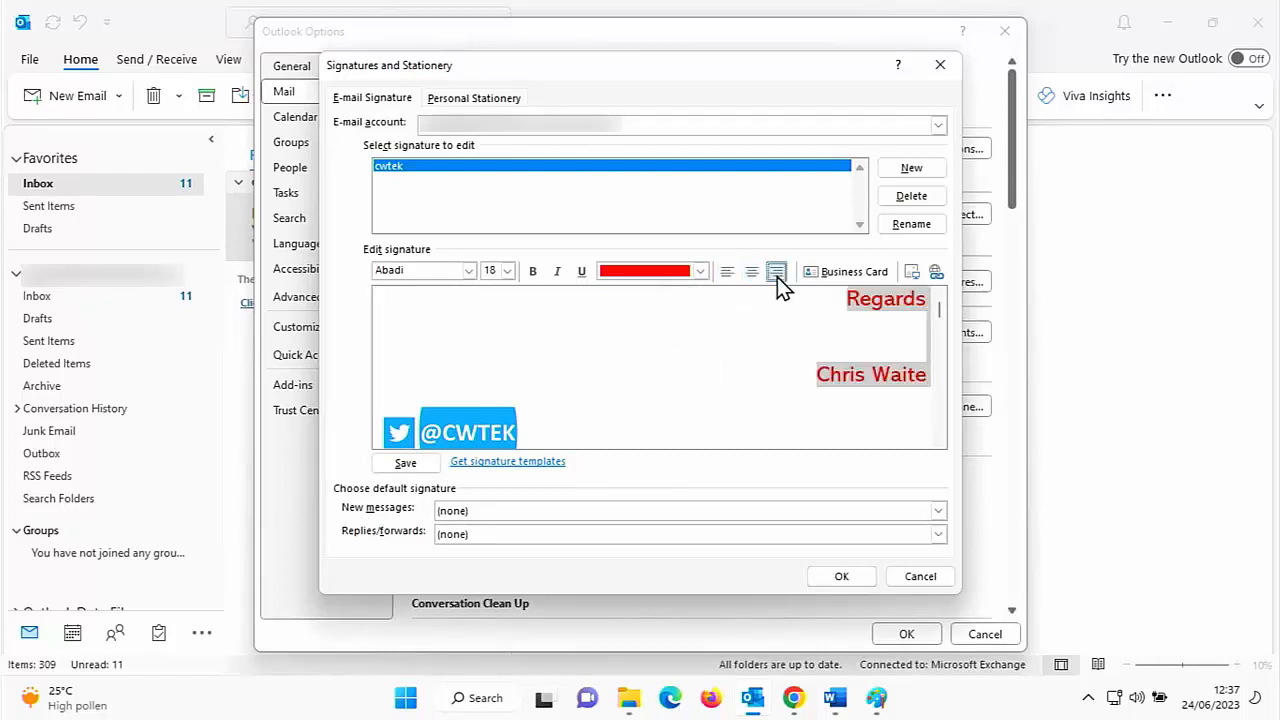
pyautogui.click(728, 276)
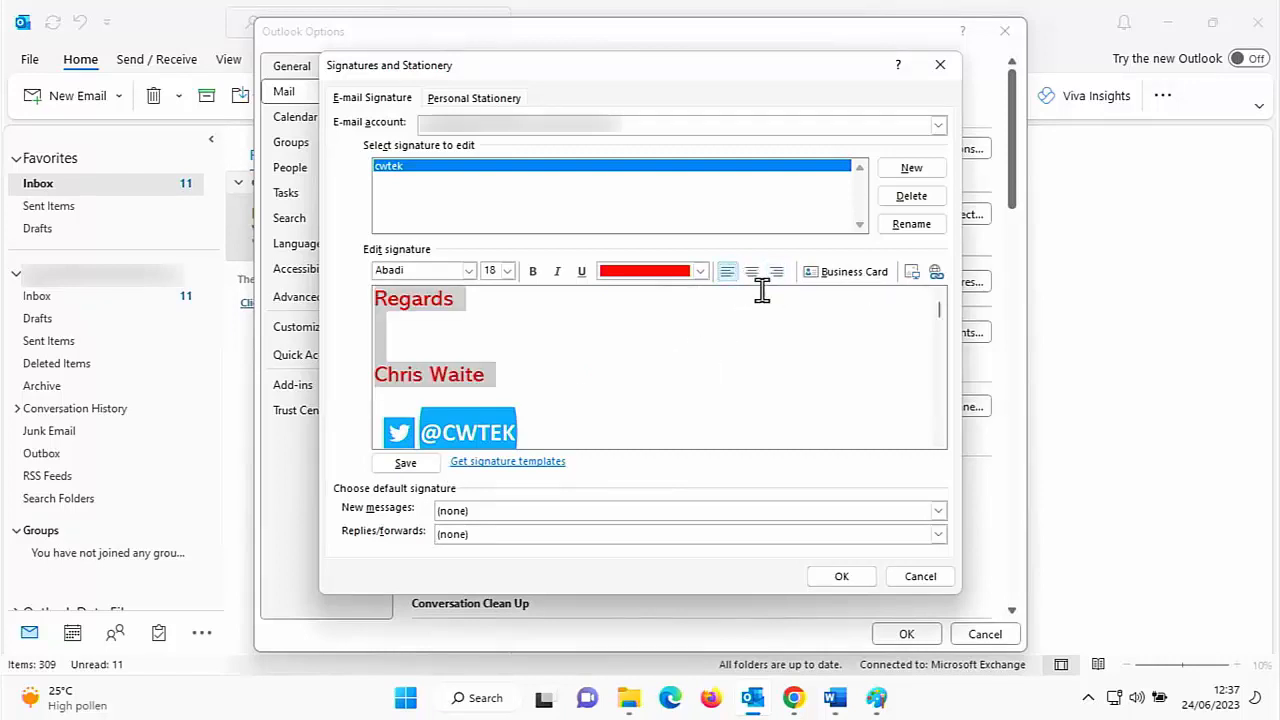
# - Add the website line "cwtek.co.uk", all in lowercase, directly below the sender's name
pyautogui.click(648, 376)
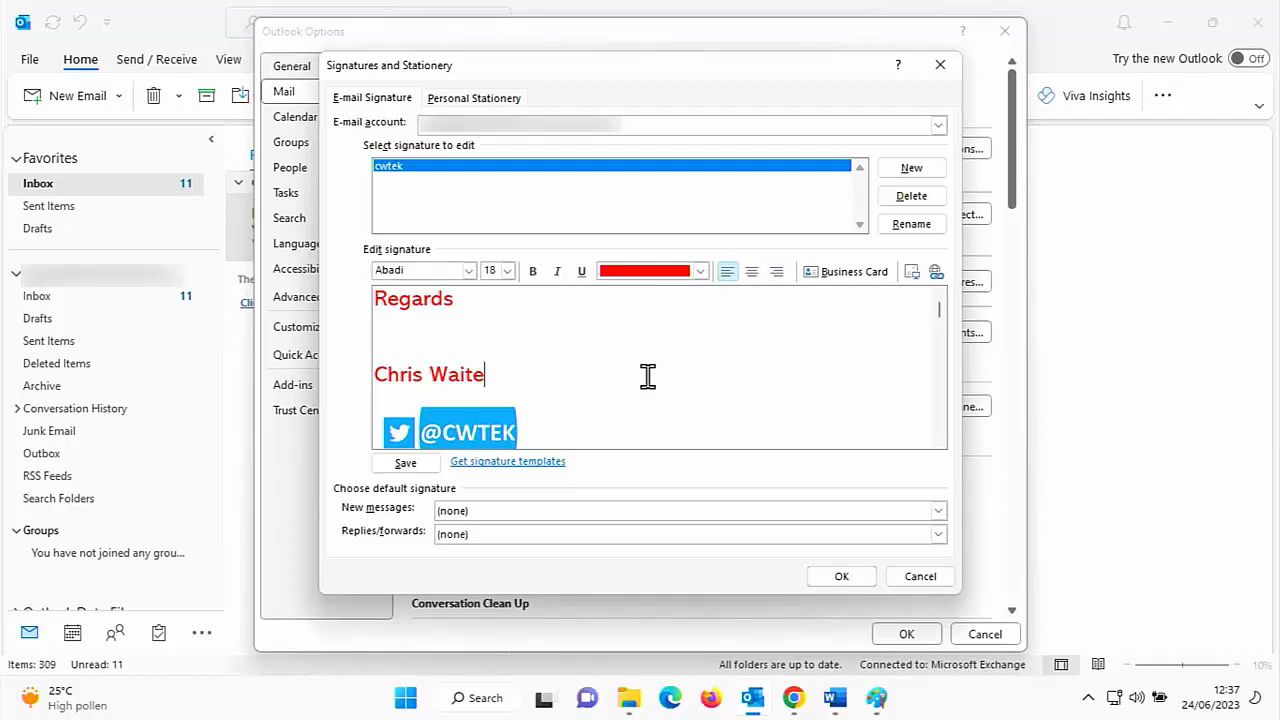
pyautogui.press('Return')
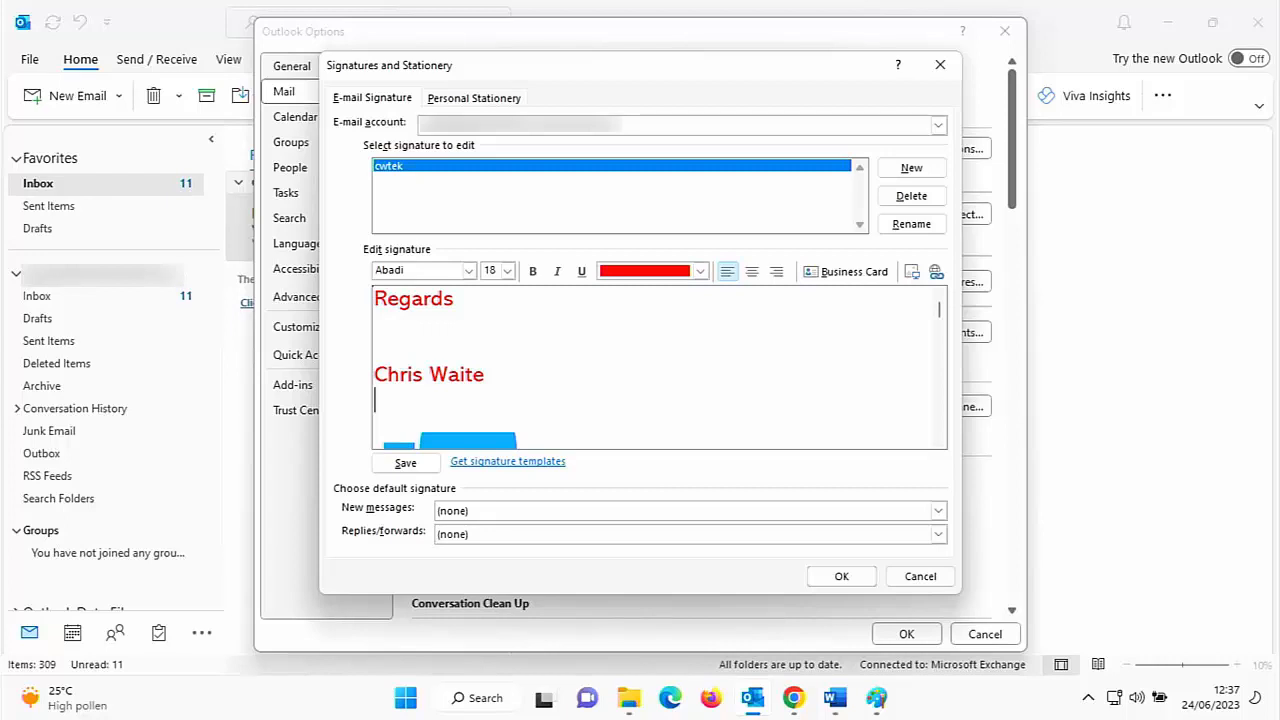
pyautogui.write('cwtek.')
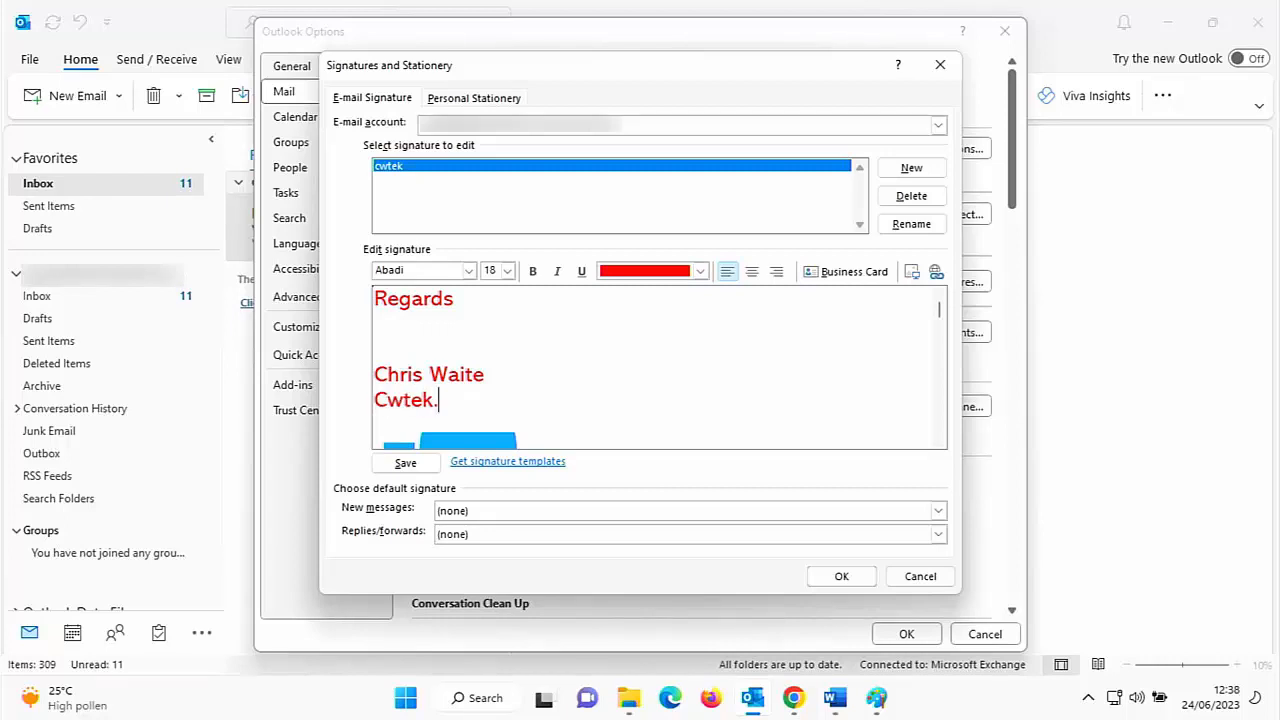
pyautogui.write('co.uk')
pyautogui.click(389, 402)
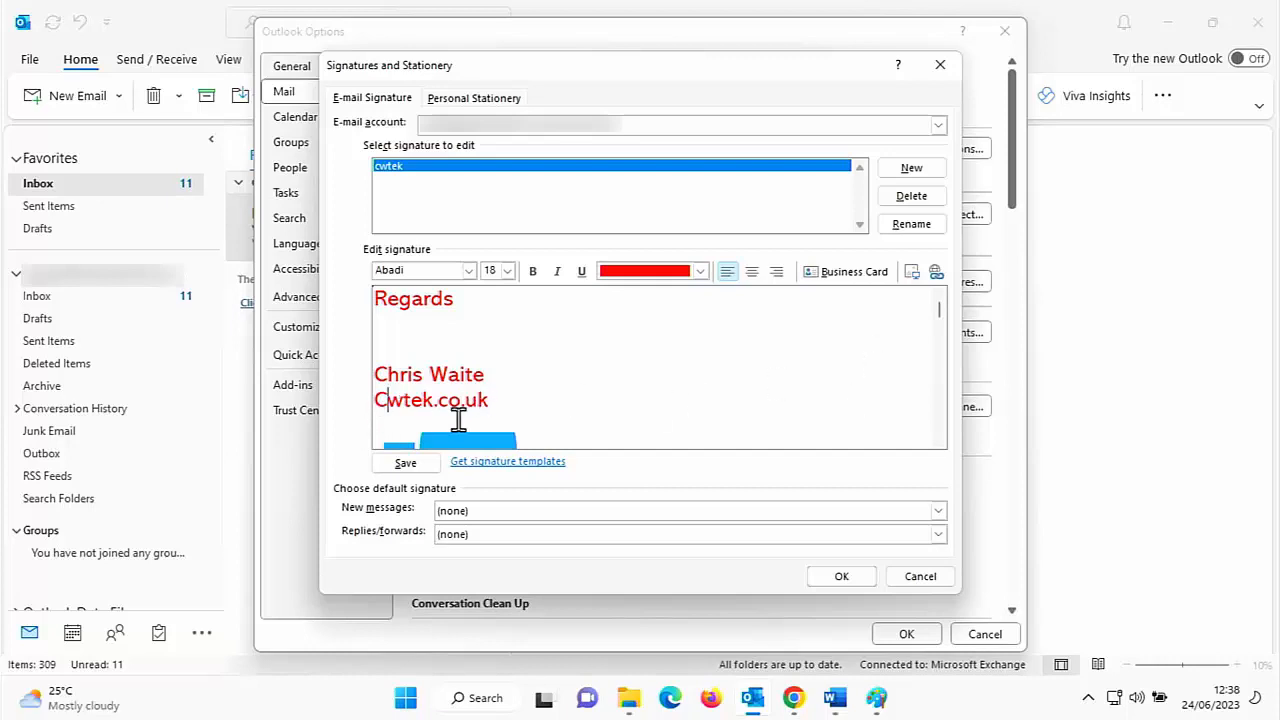
pyautogui.press('BackSpace')
pyautogui.write('c')
pyautogui.click(494, 403)
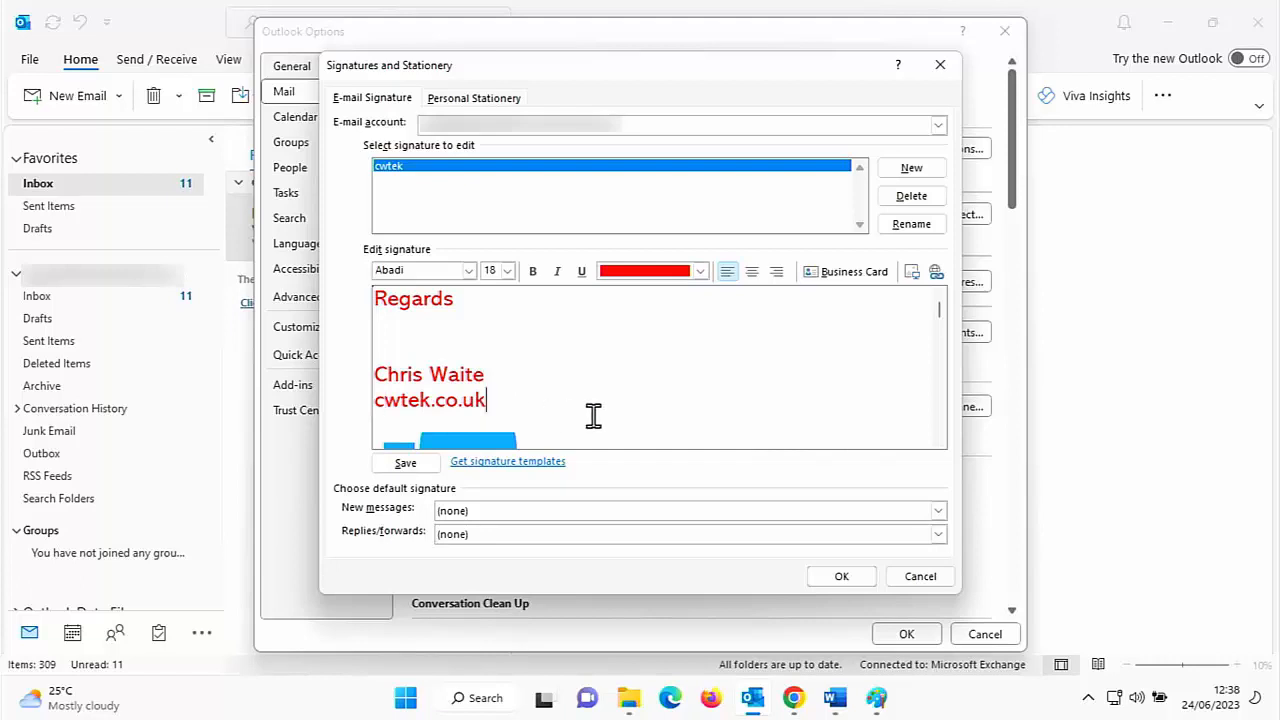
pyautogui.click(400, 402)
pyautogui.click(549, 402)
pyautogui.moveTo(491, 400); pyautogui.dragTo(380, 400)
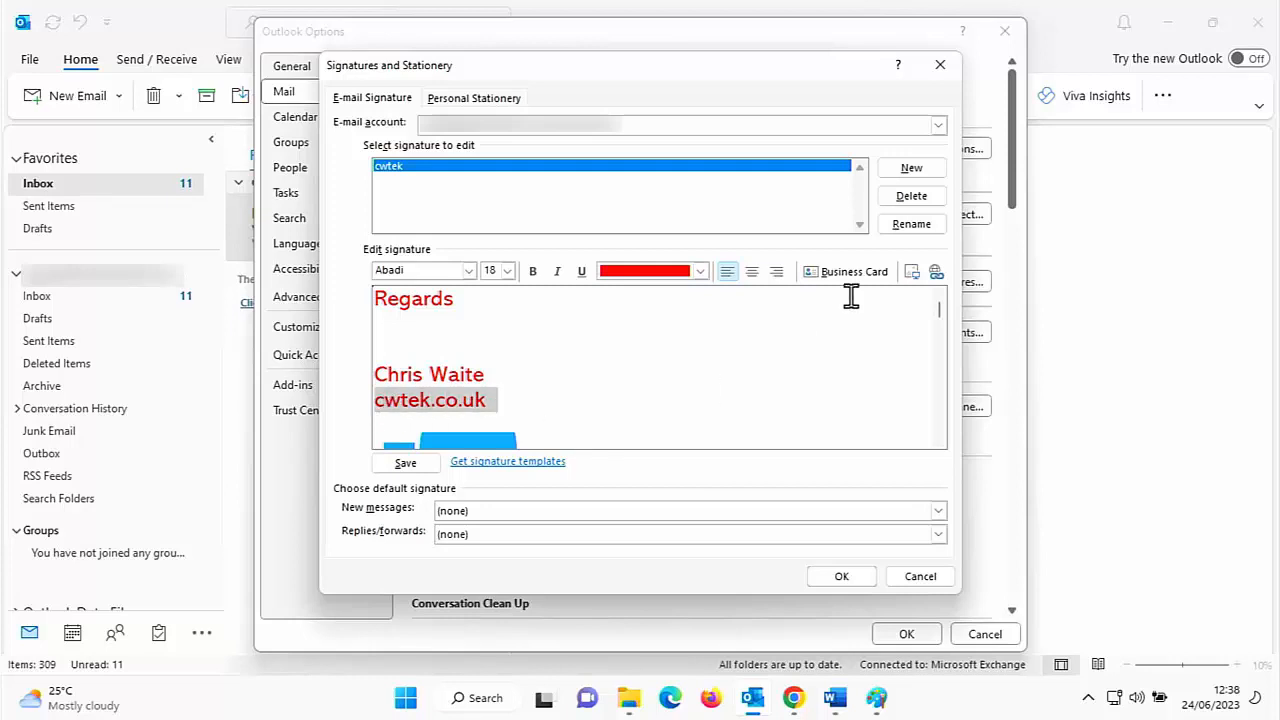
pyautogui.click(939, 275)
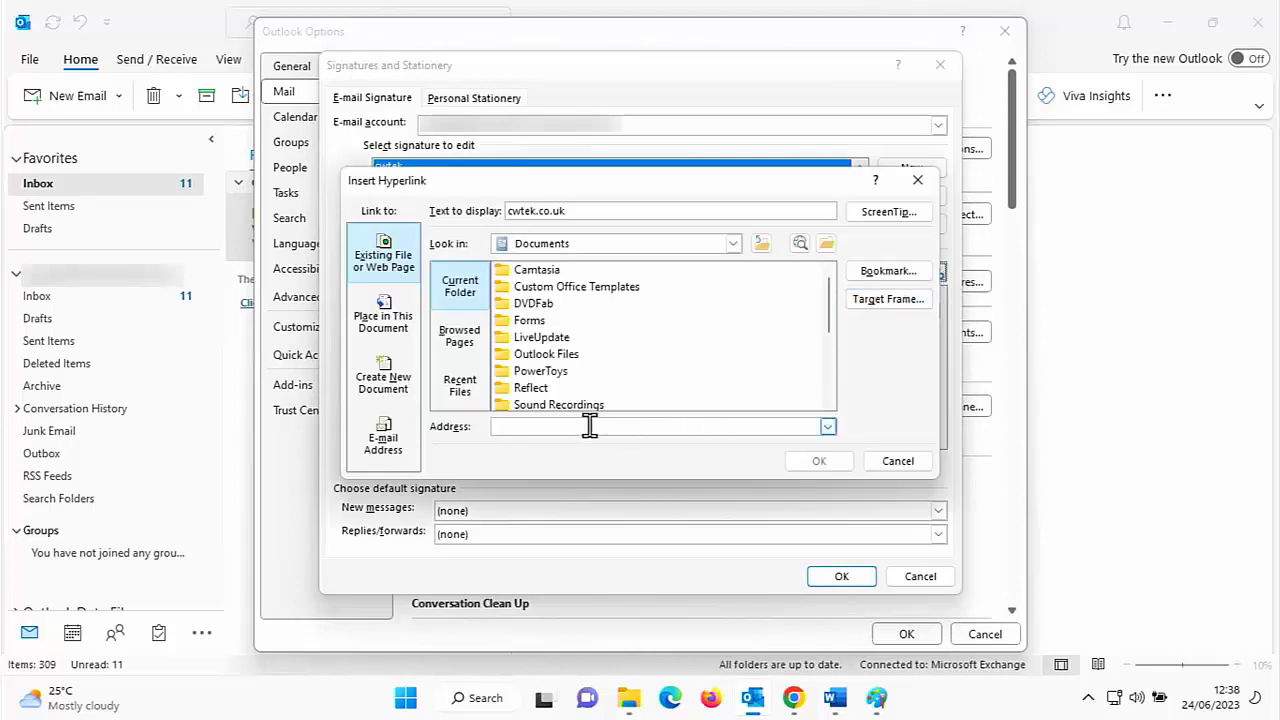
pyautogui.write('https')
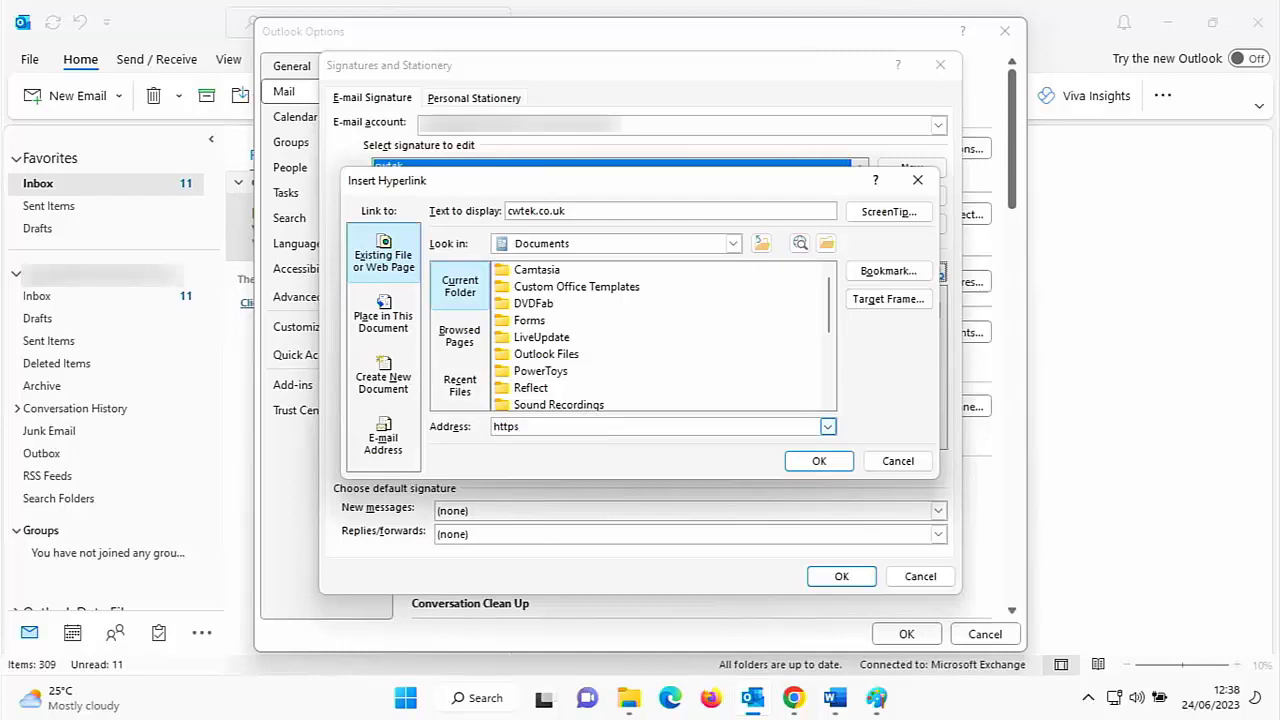
pyautogui.write('://cwtek.co.uk')
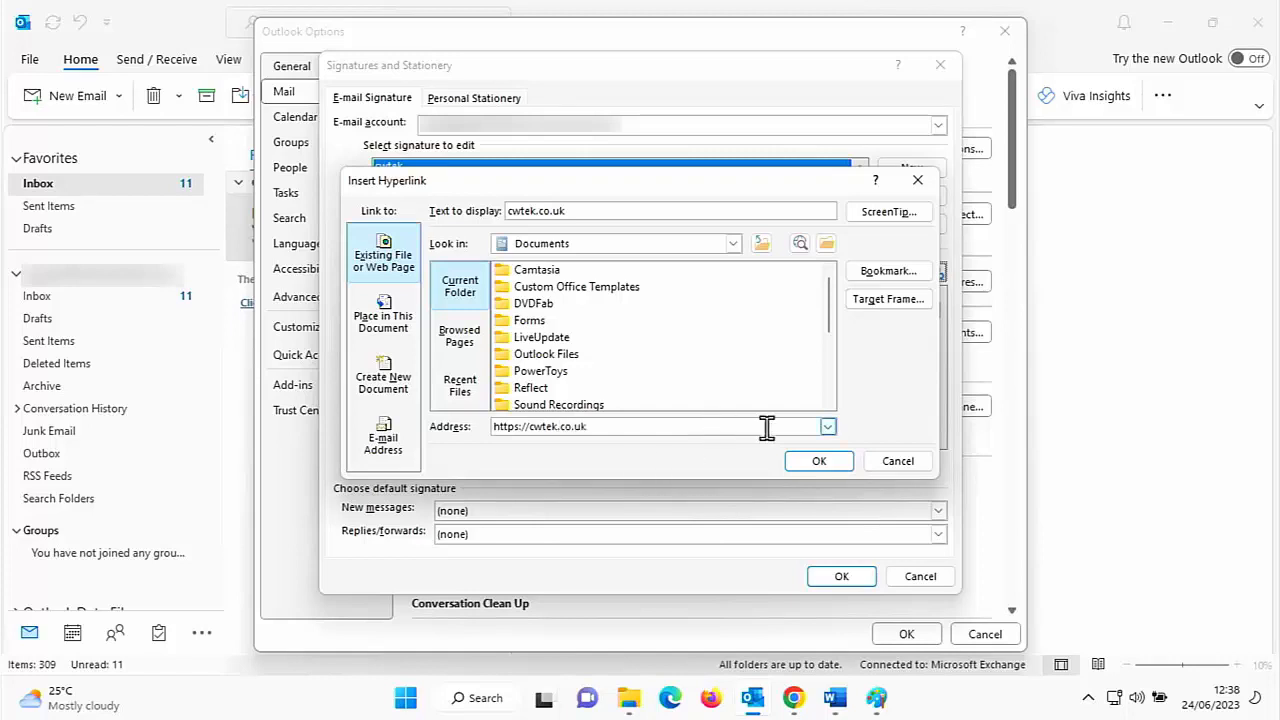
pyautogui.click(812, 462)
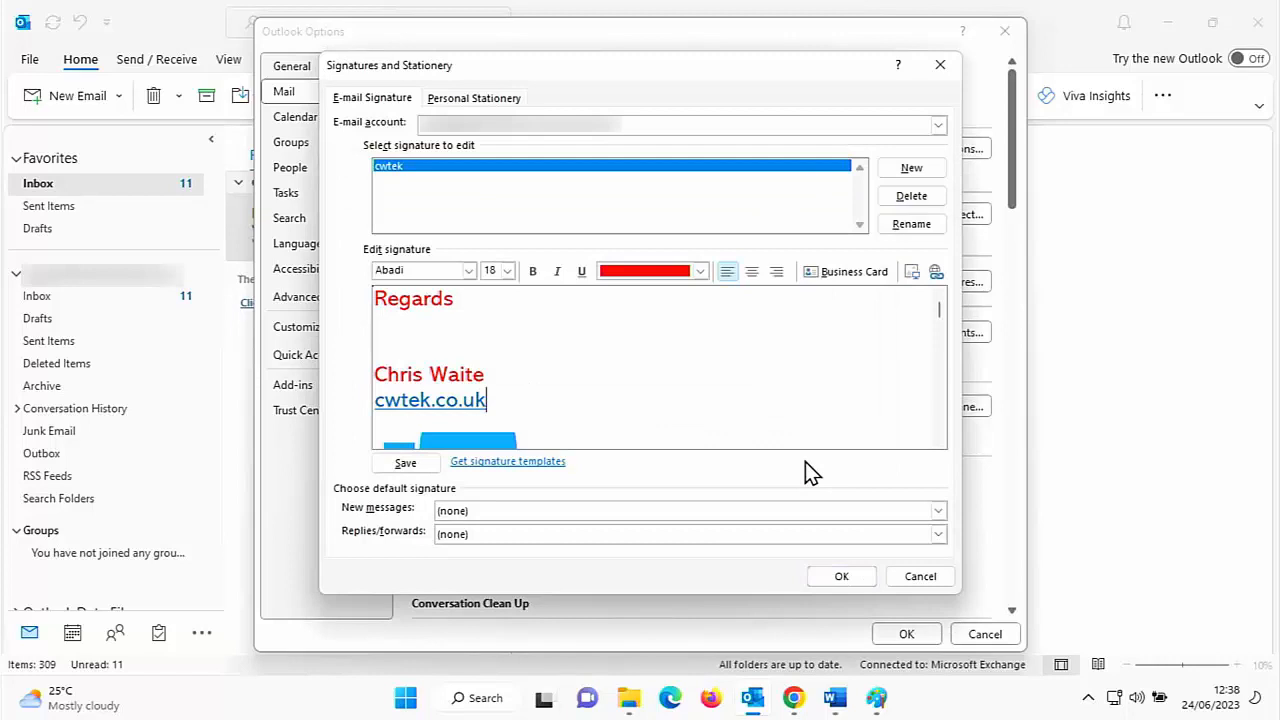
pyautogui.click(430, 395)
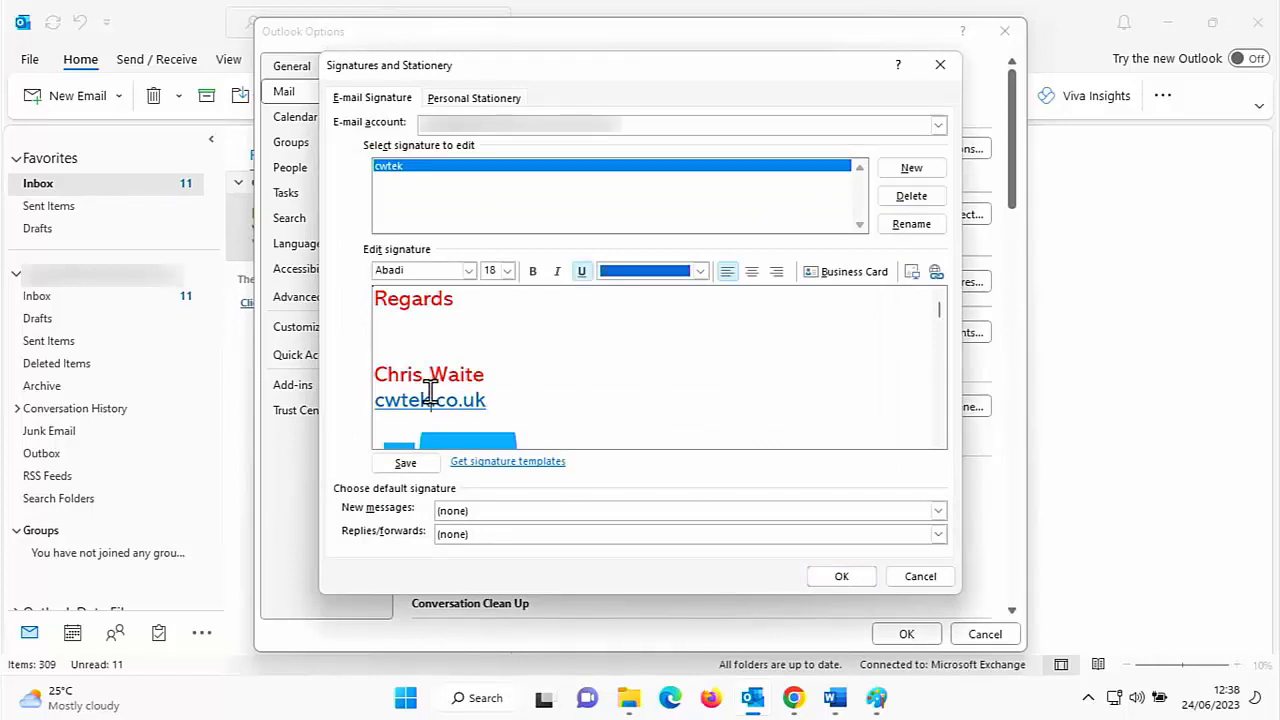
pyautogui.click(491, 397)
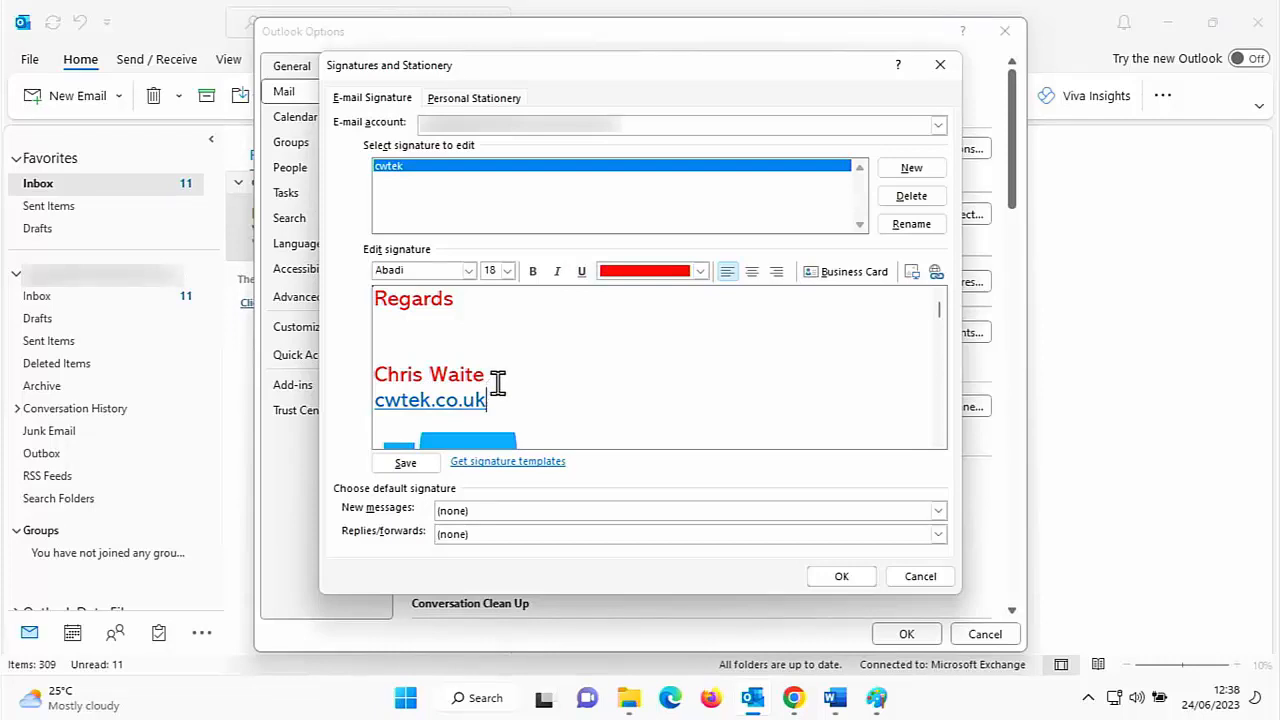
# - Change the font of the greeting and name lines in the signature to Calibri
pyautogui.moveTo(497, 380)
pyautogui.mouseDown()
pyautogui.moveTo(377, 320)
pyautogui.moveTo(364, 300)
pyautogui.mouseUp()
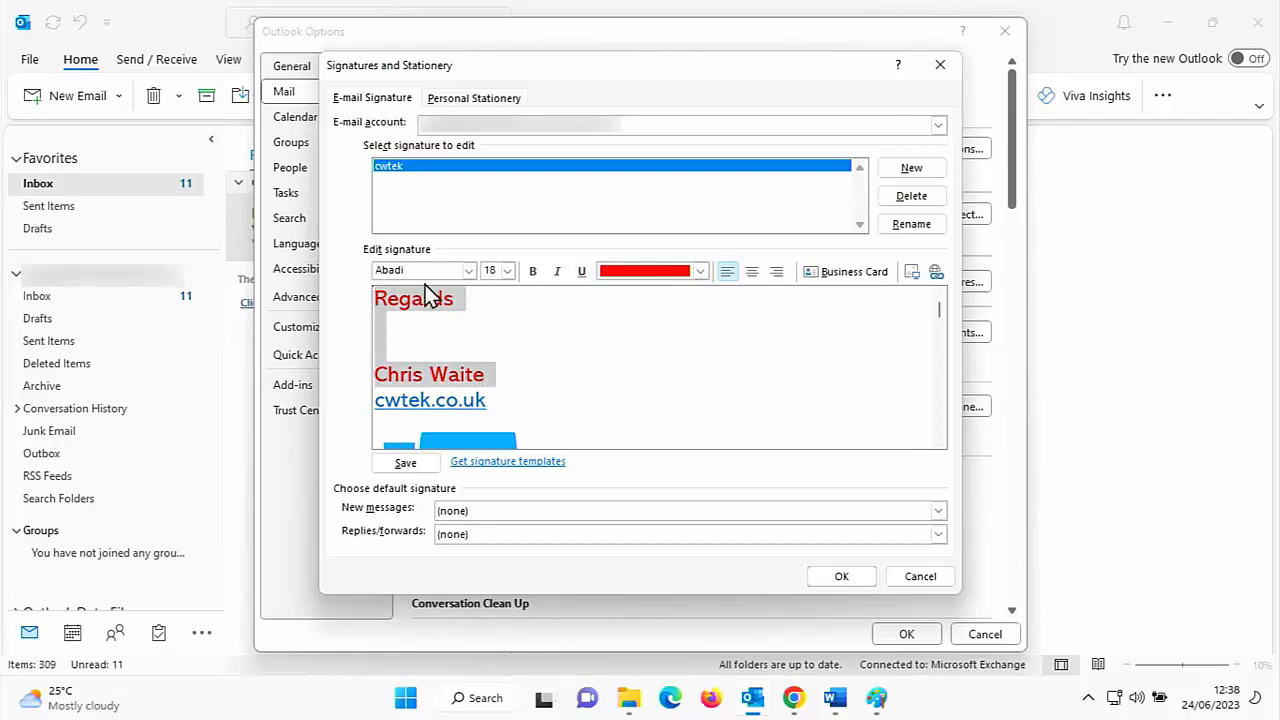
pyautogui.click(477, 273)
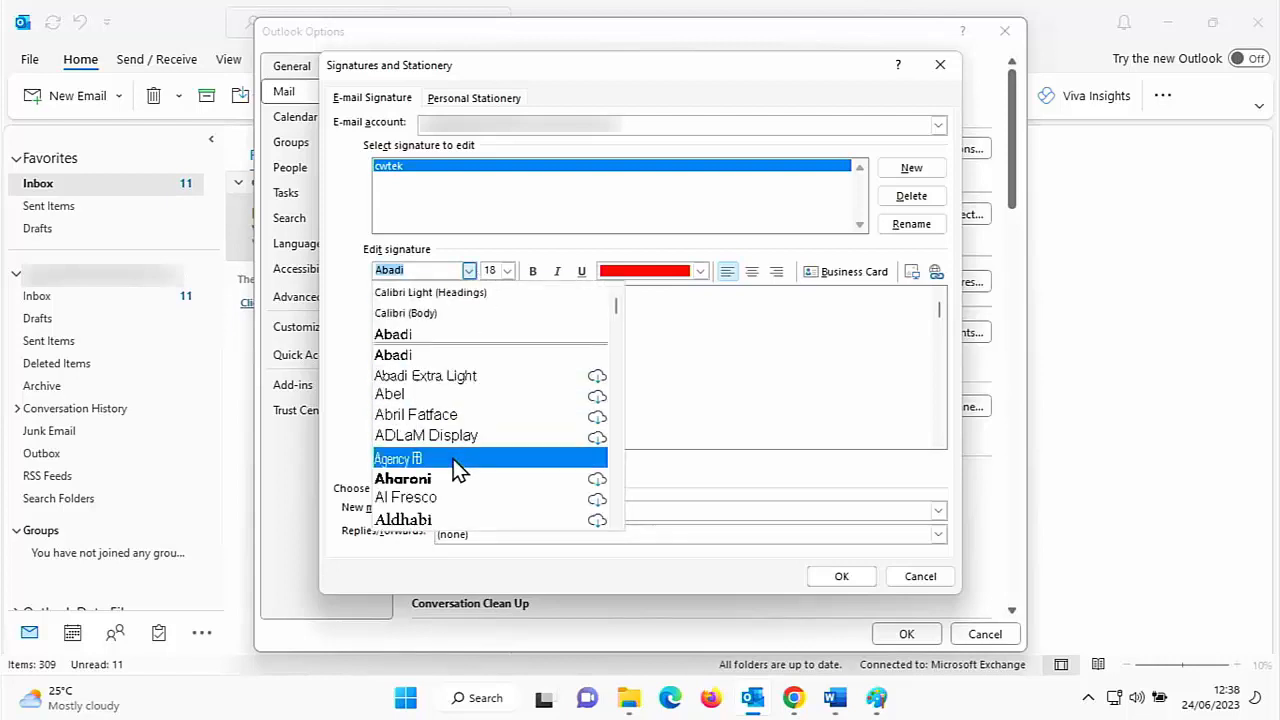
pyautogui.scroll(-1, 453, 460)
pyautogui.scroll(-6, 453, 460)
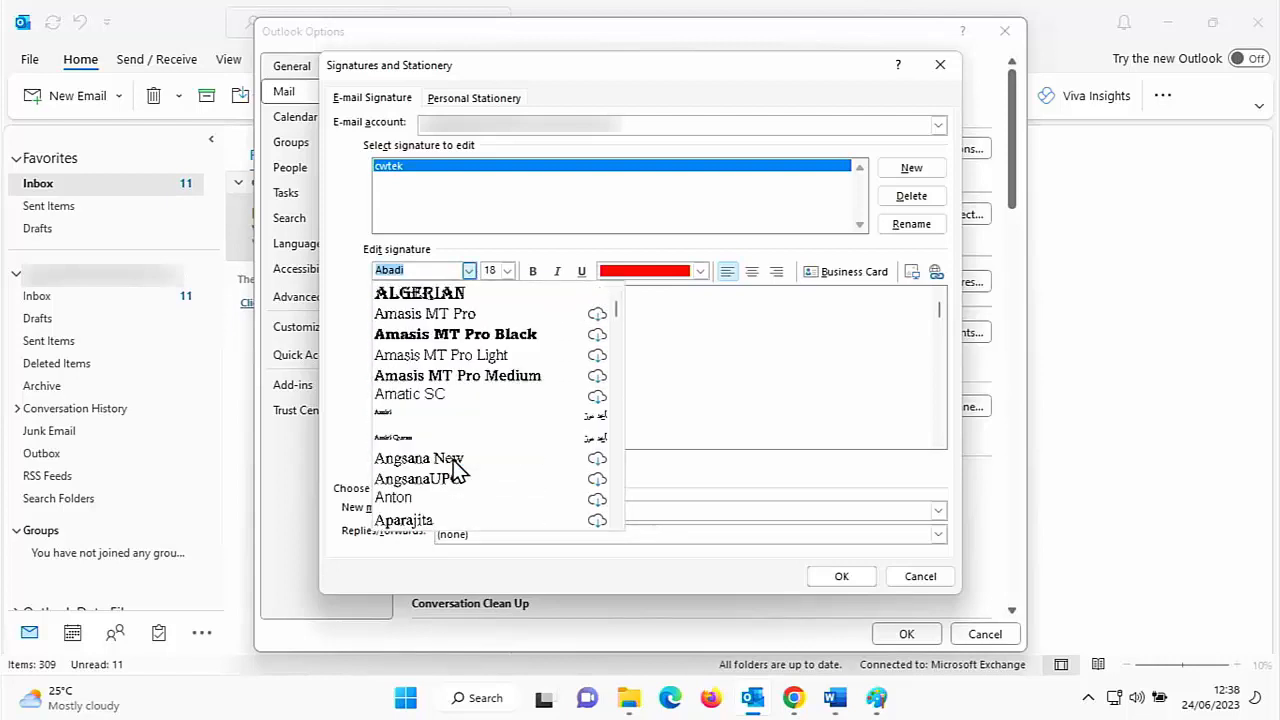
pyautogui.scroll(-10, 453, 460)
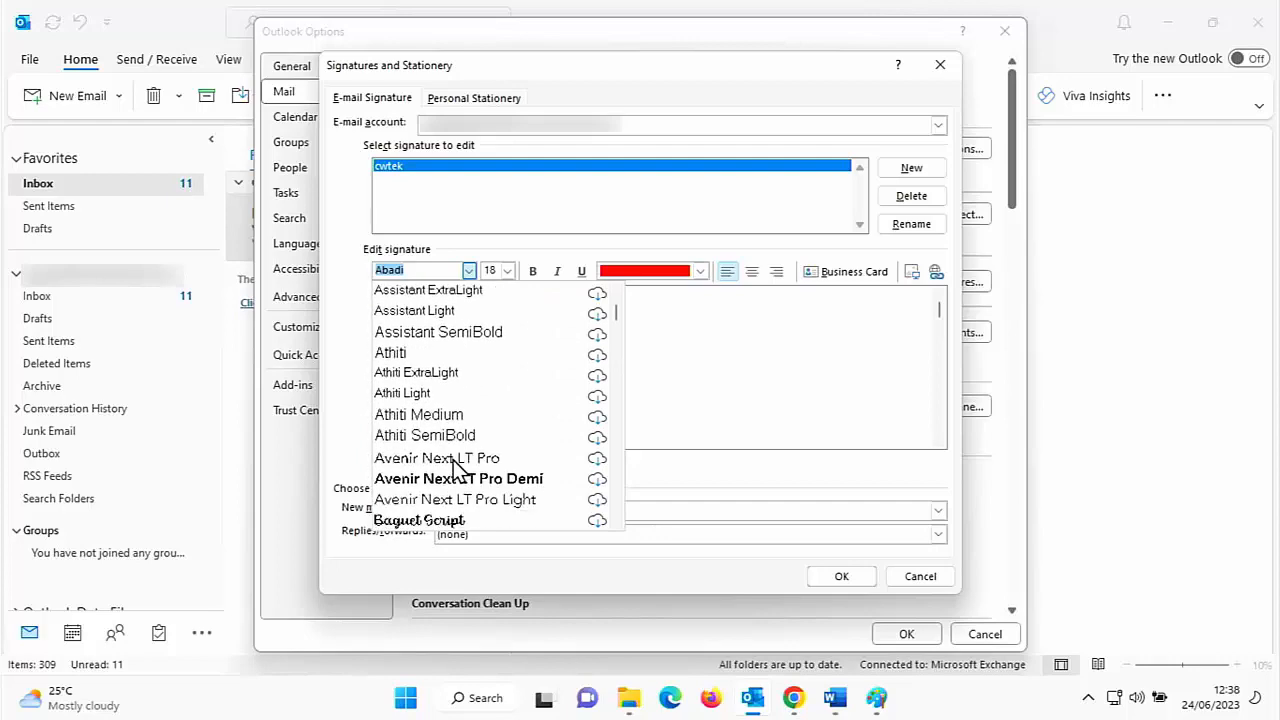
pyautogui.scroll(-10, 453, 460)
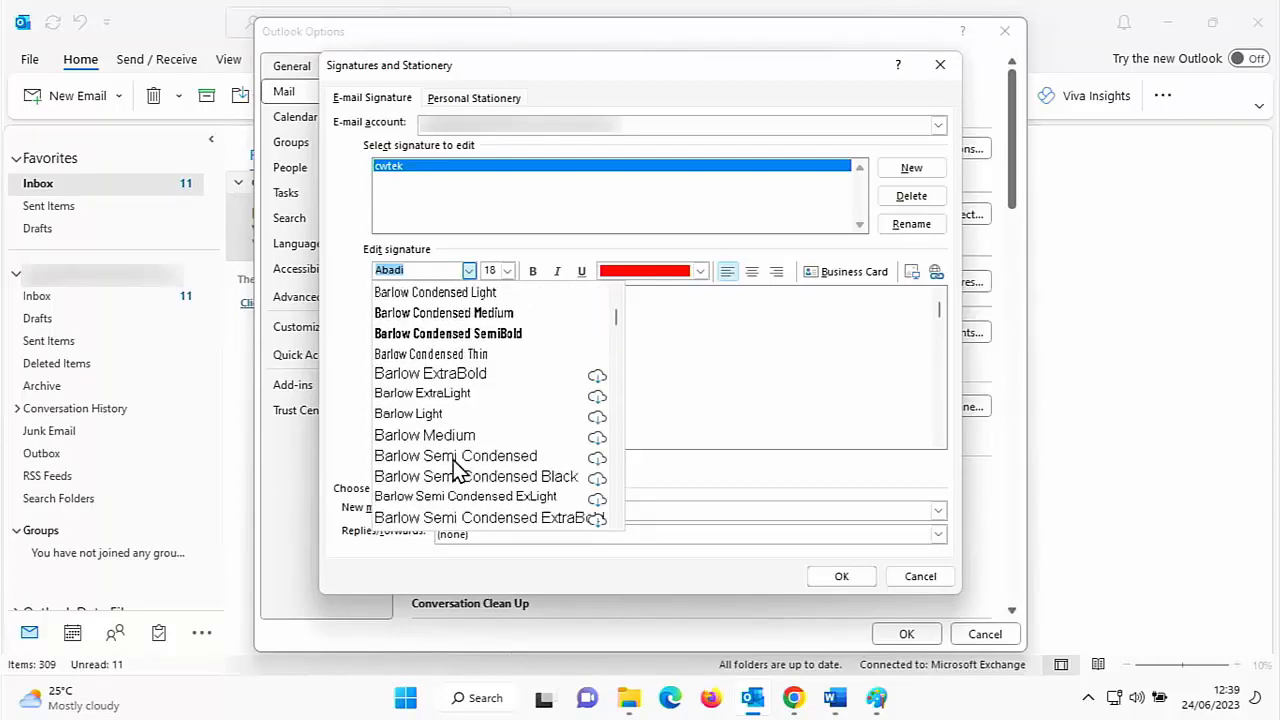
pyautogui.scroll(-10, 455, 468)
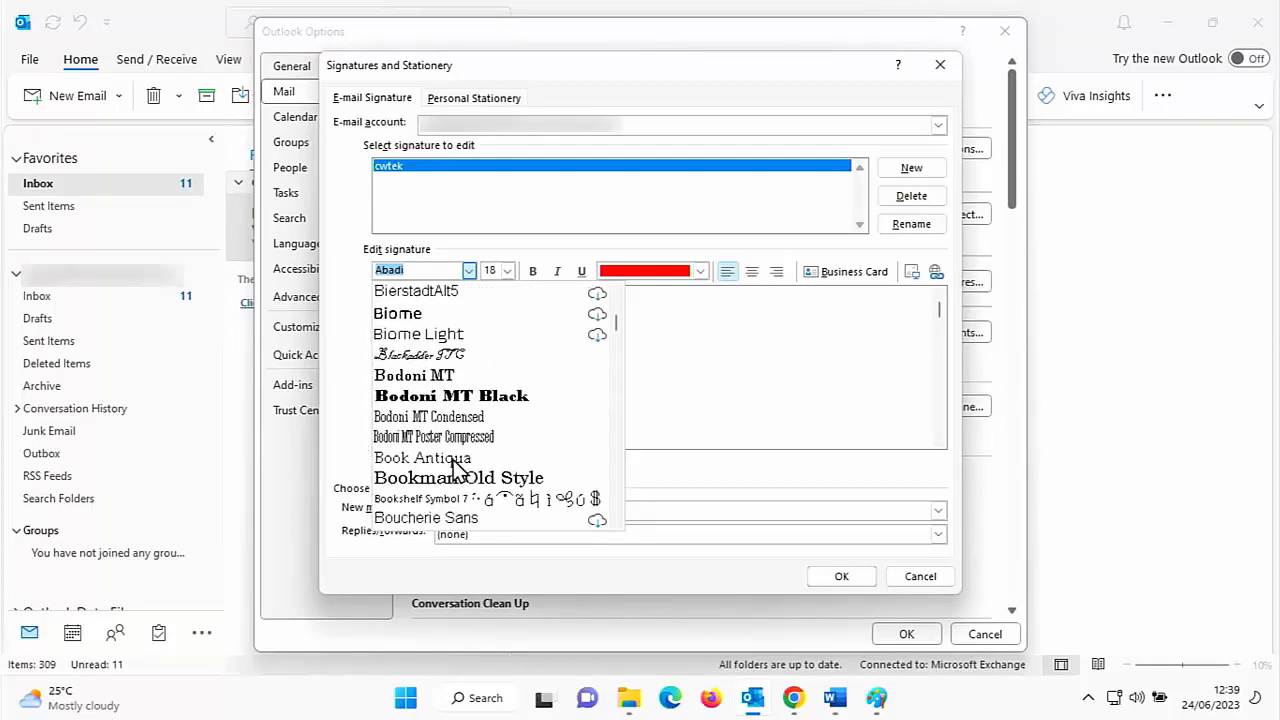
pyautogui.scroll(-5, 455, 462)
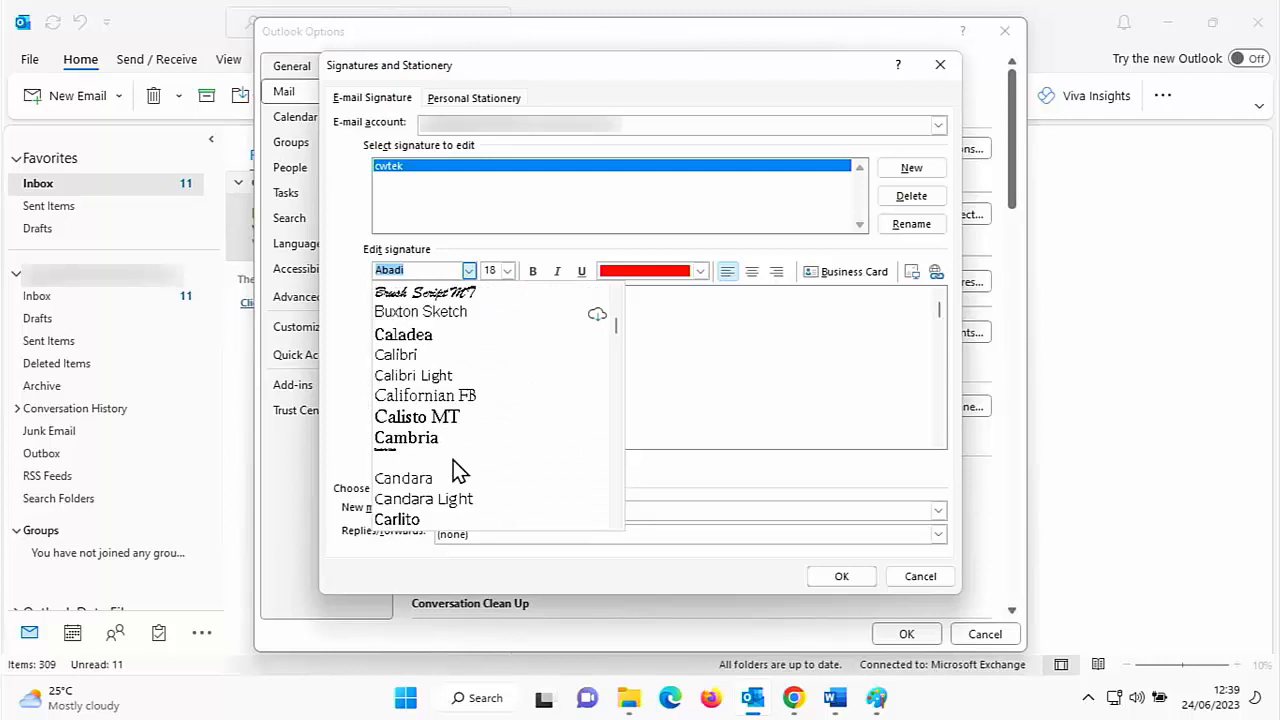
pyautogui.click(429, 364)
# - Set the greeting and name lines to size 11 and the black theme colour
pyautogui.click(508, 271)
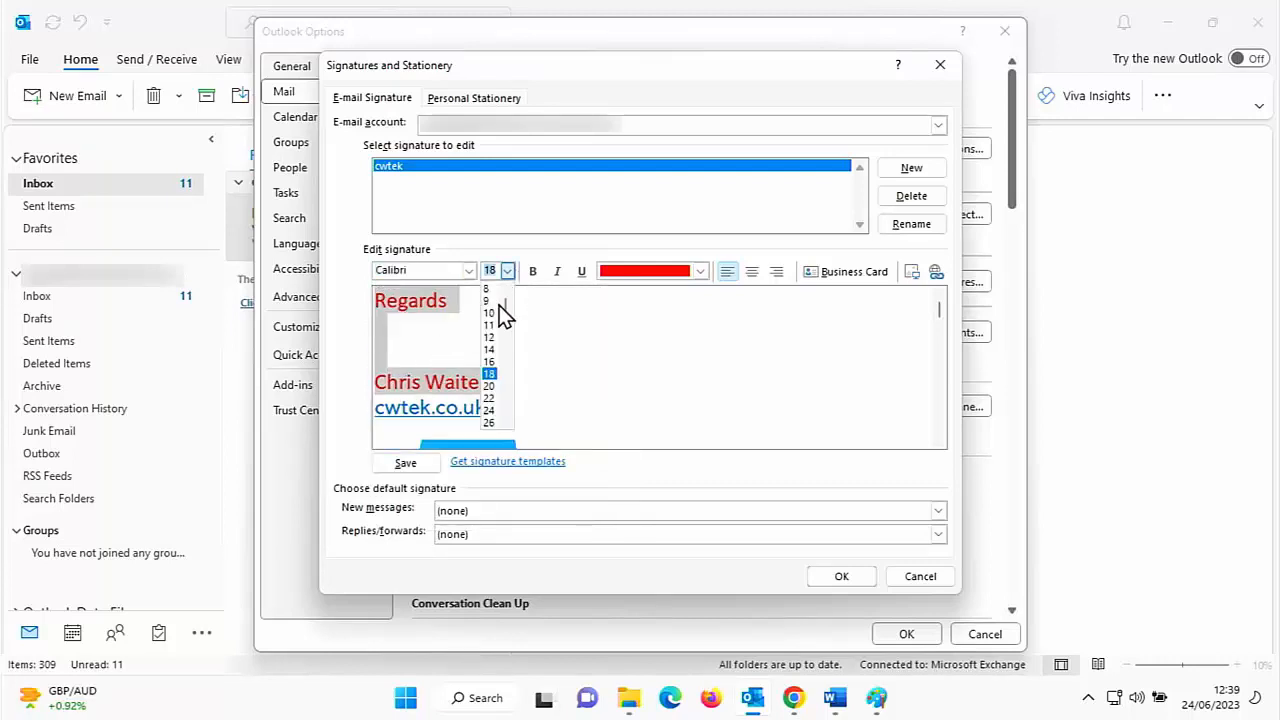
pyautogui.click(489, 337)
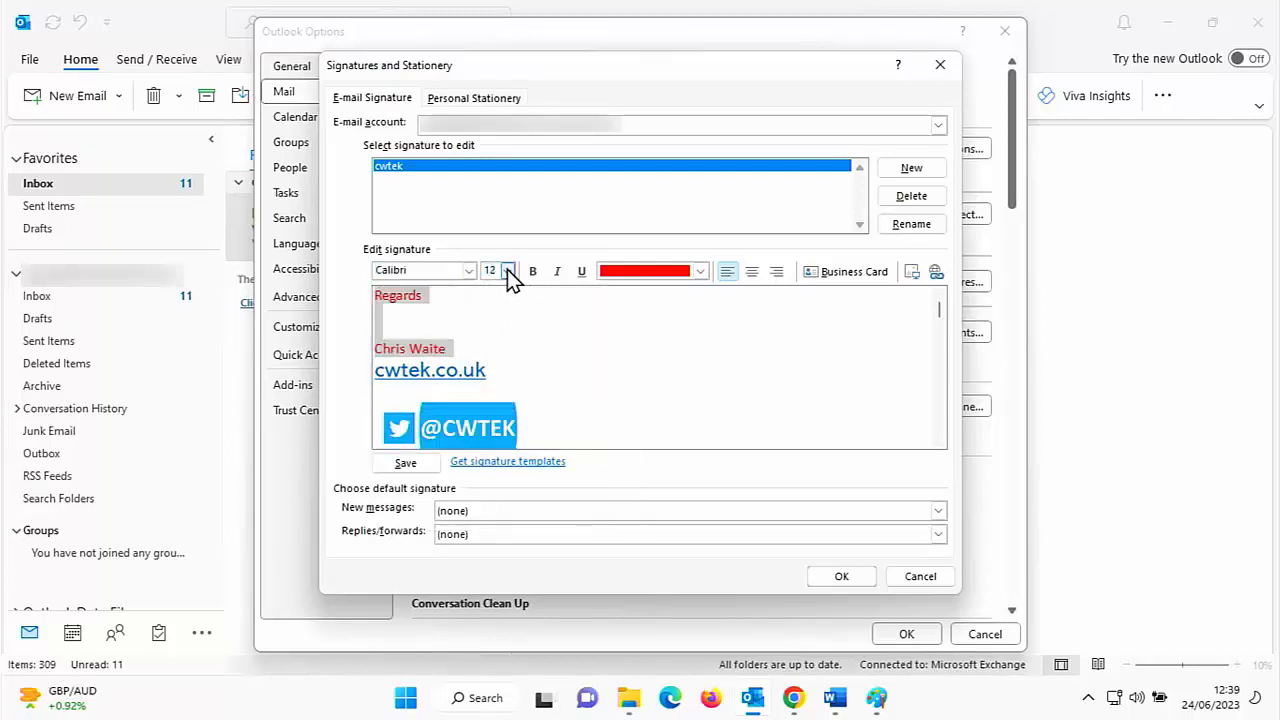
pyautogui.click(508, 271)
pyautogui.click(490, 325)
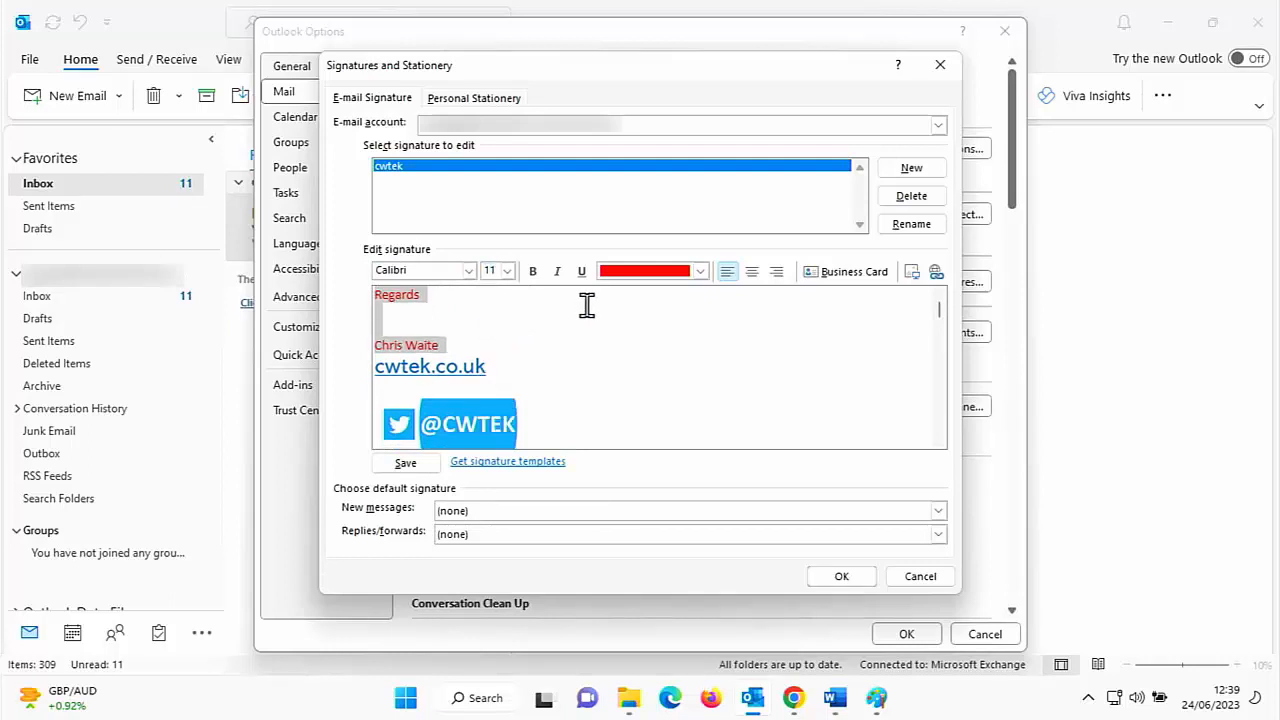
pyautogui.click(700, 276)
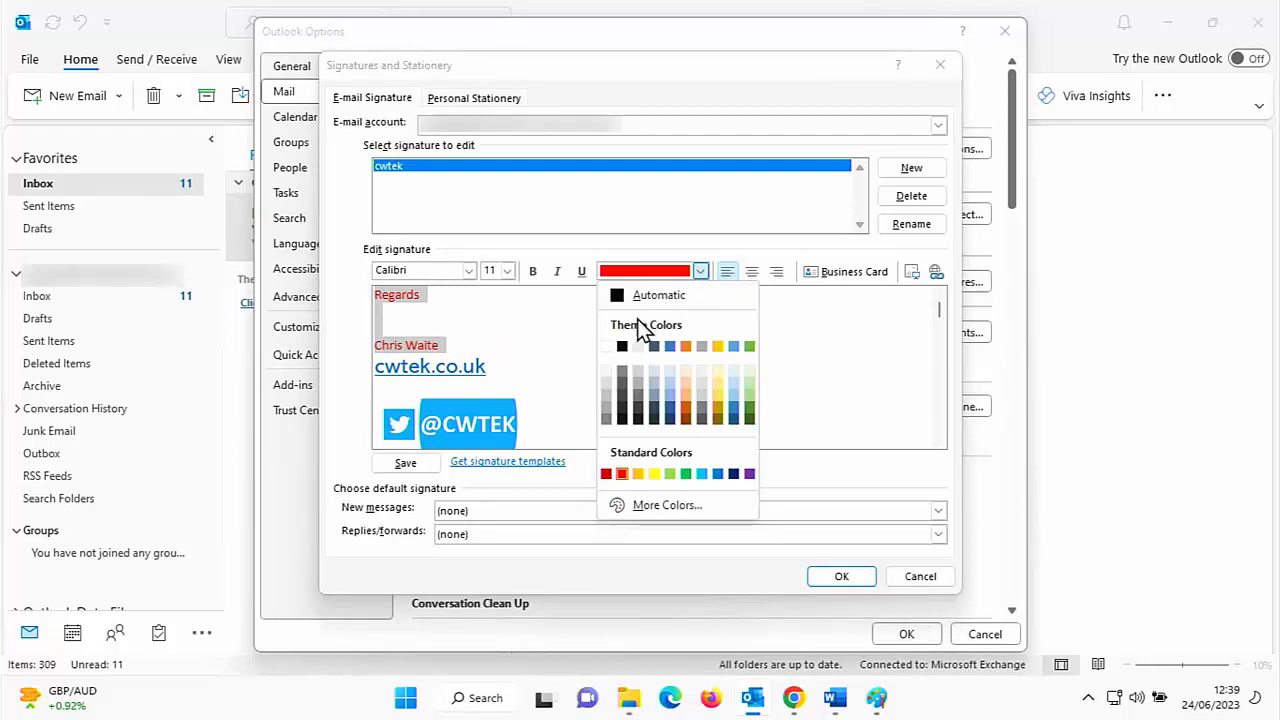
pyautogui.click(623, 346)
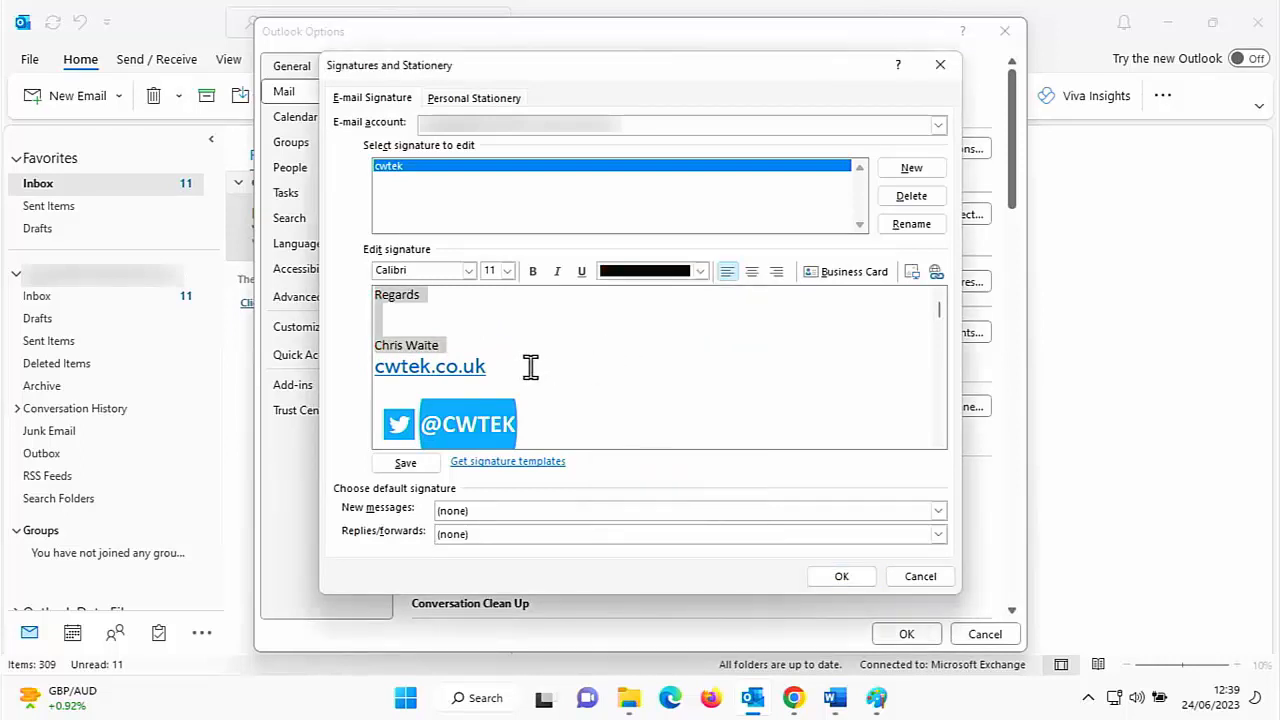
# - Format the cwtek.co.uk hyperlink line in Calibri, size 12
pyautogui.moveTo(529, 366); pyautogui.dragTo(357, 363)
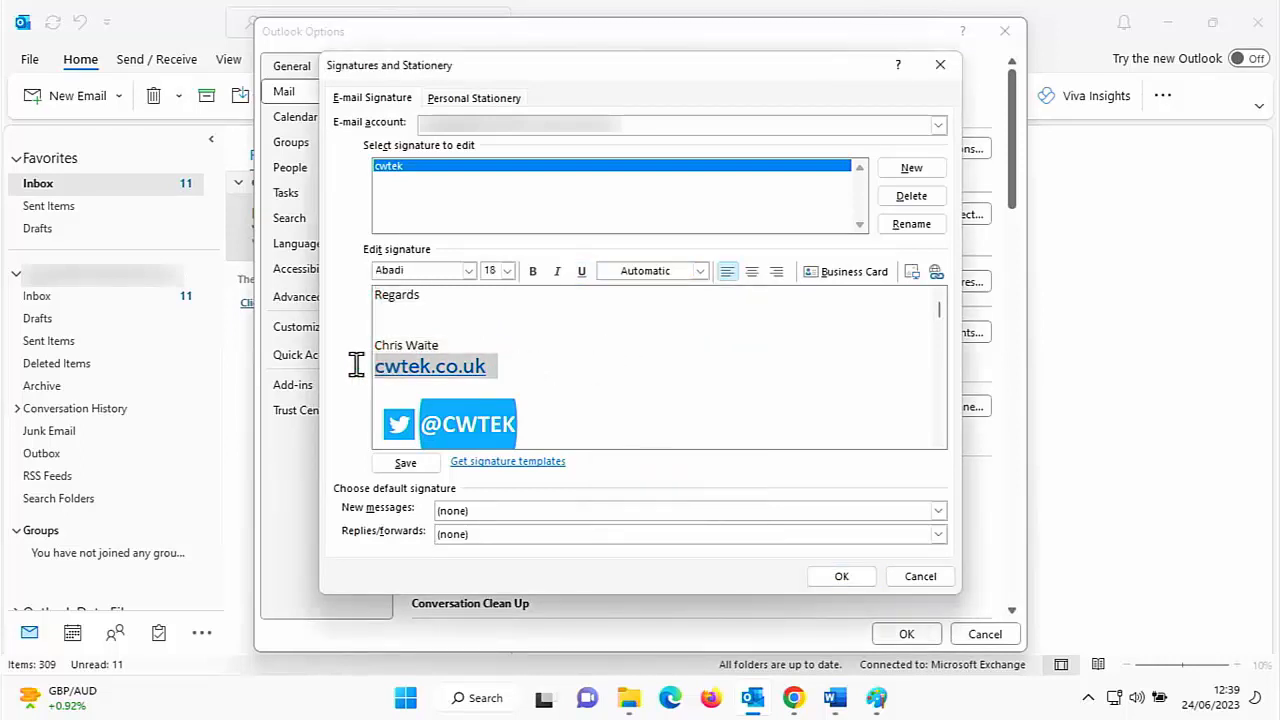
pyautogui.click(468, 271)
pyautogui.scroll(-3, 440, 400)
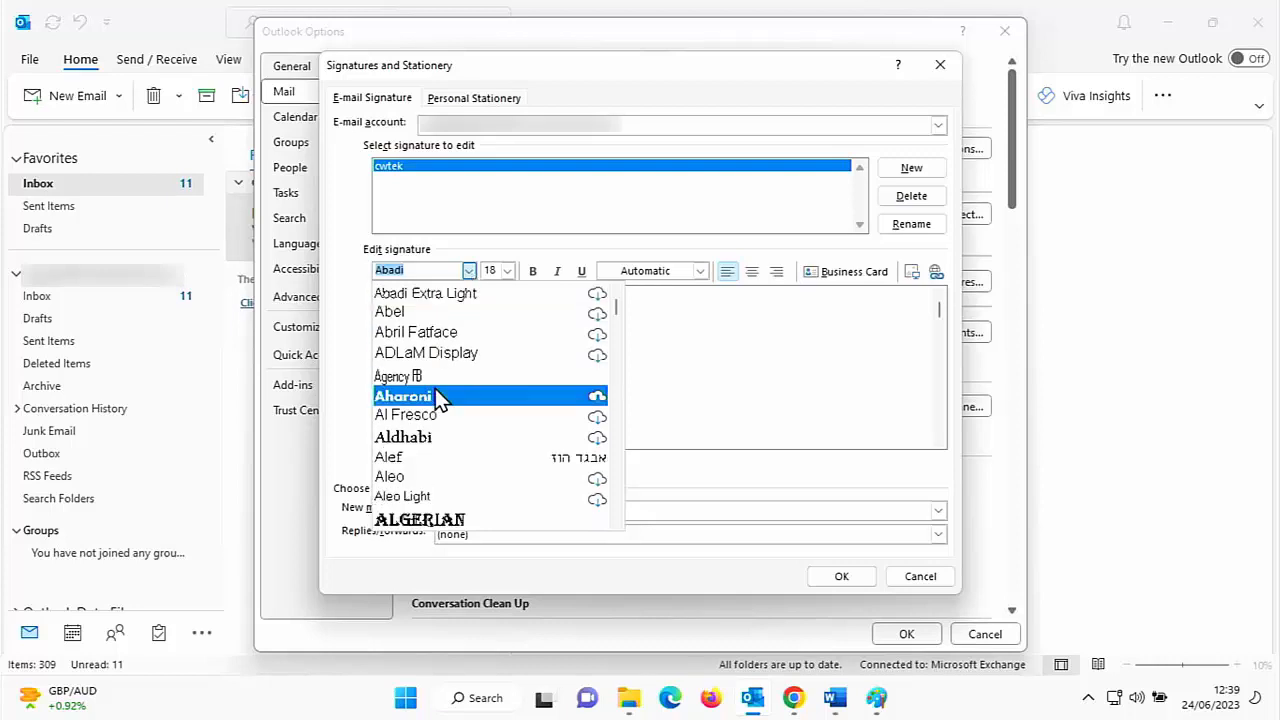
pyautogui.scroll(-10, 435, 391)
pyautogui.click(415, 418)
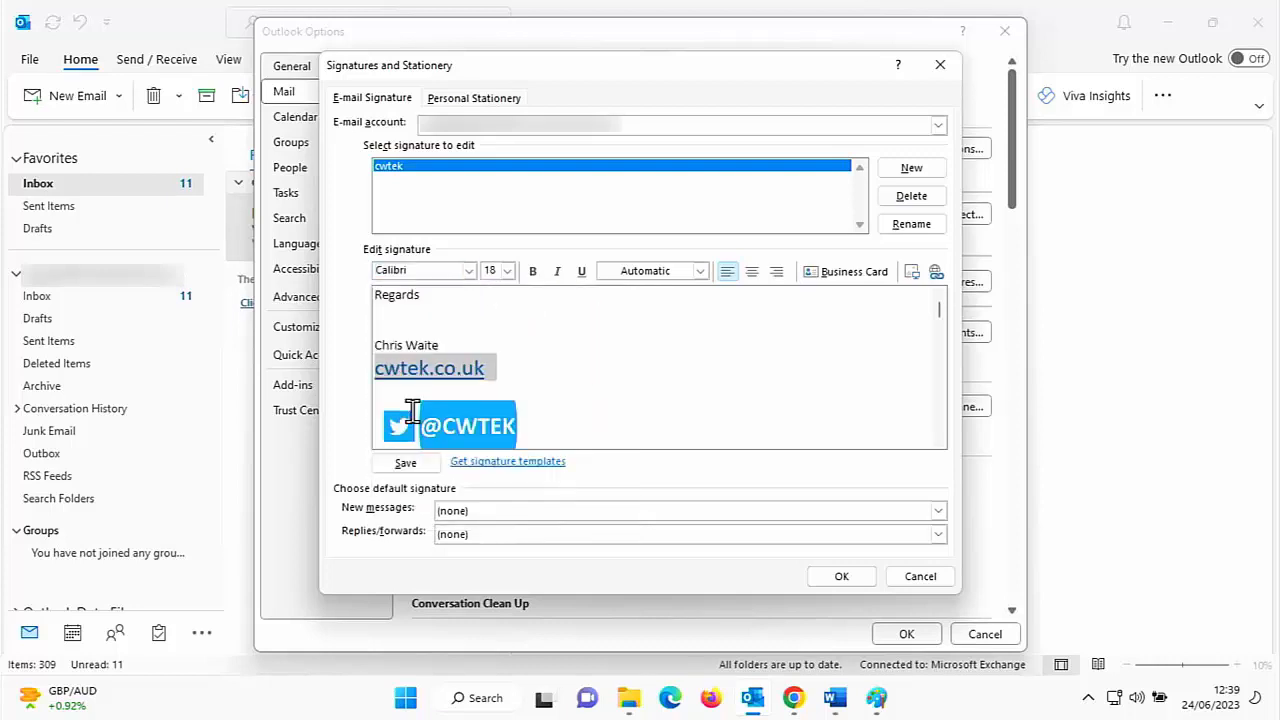
pyautogui.click(508, 271)
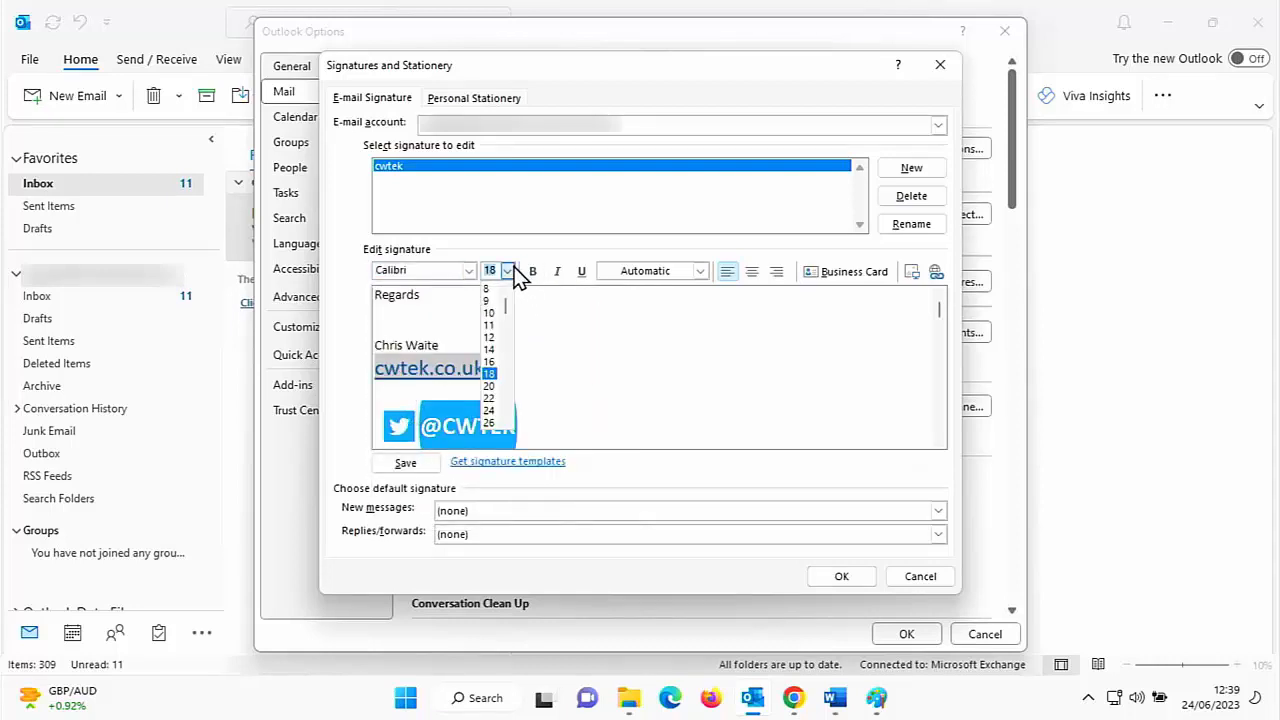
pyautogui.click(490, 324)
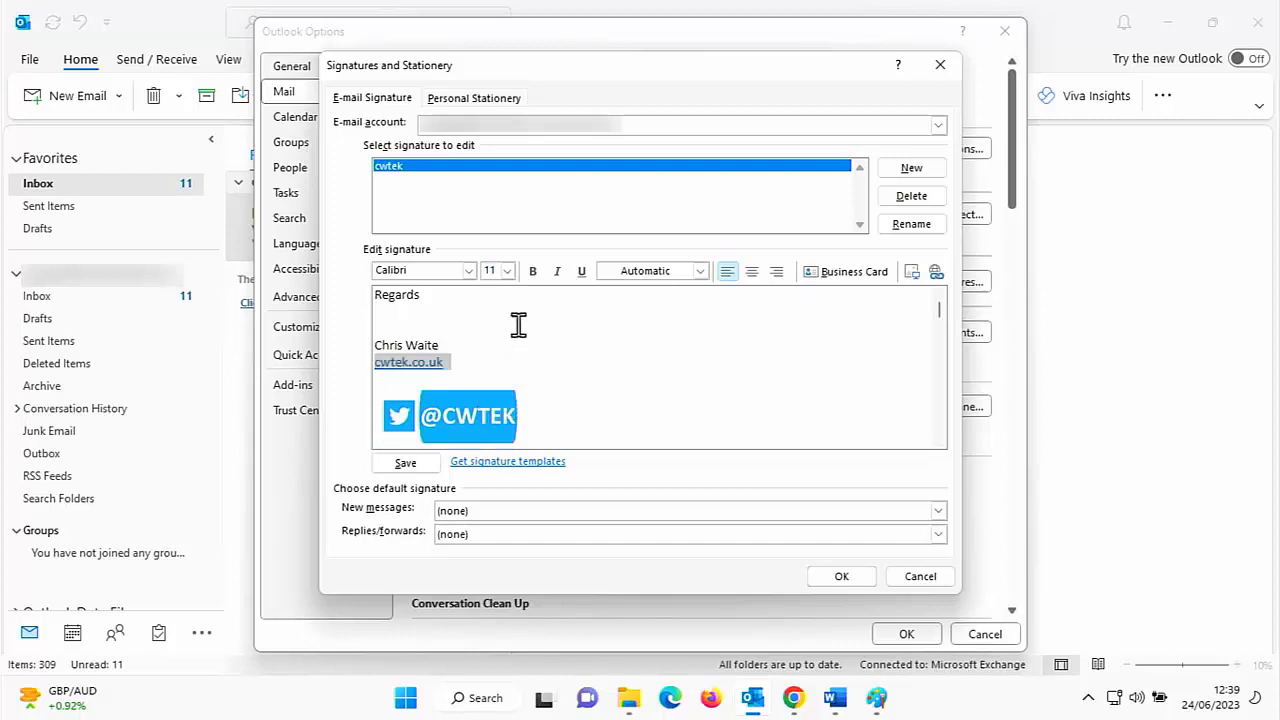
pyautogui.click(510, 277)
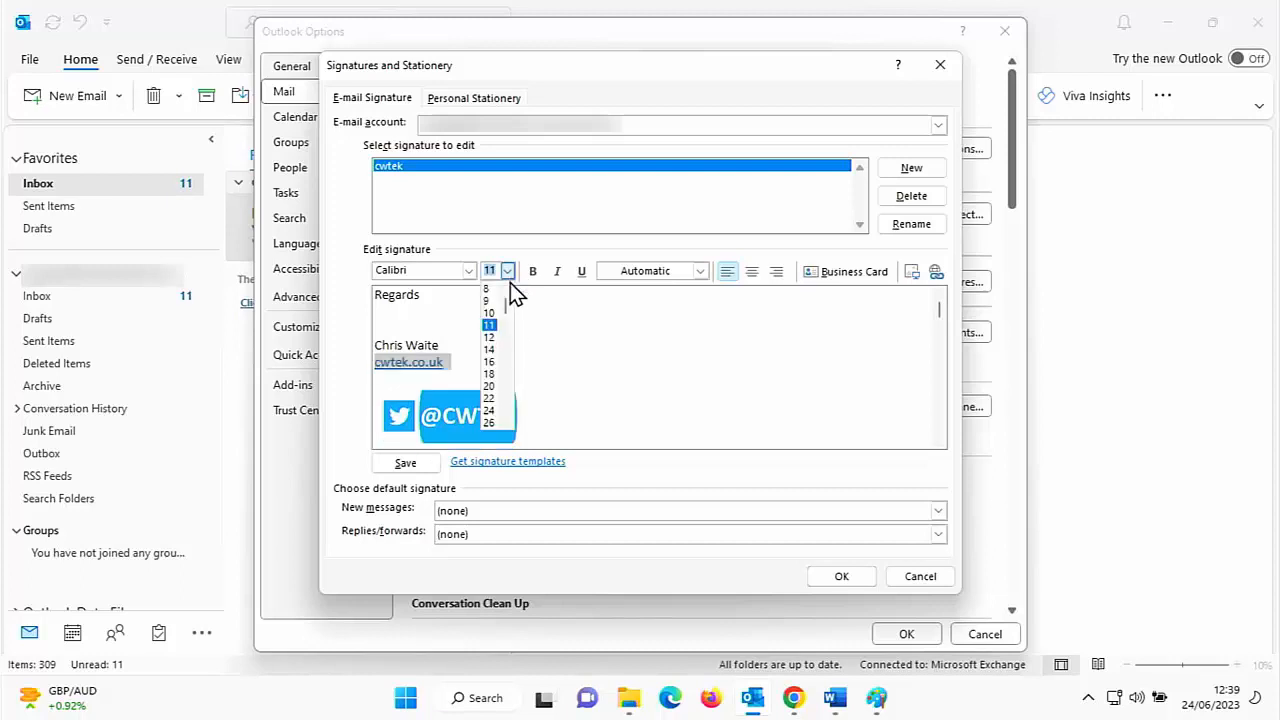
pyautogui.click(491, 334)
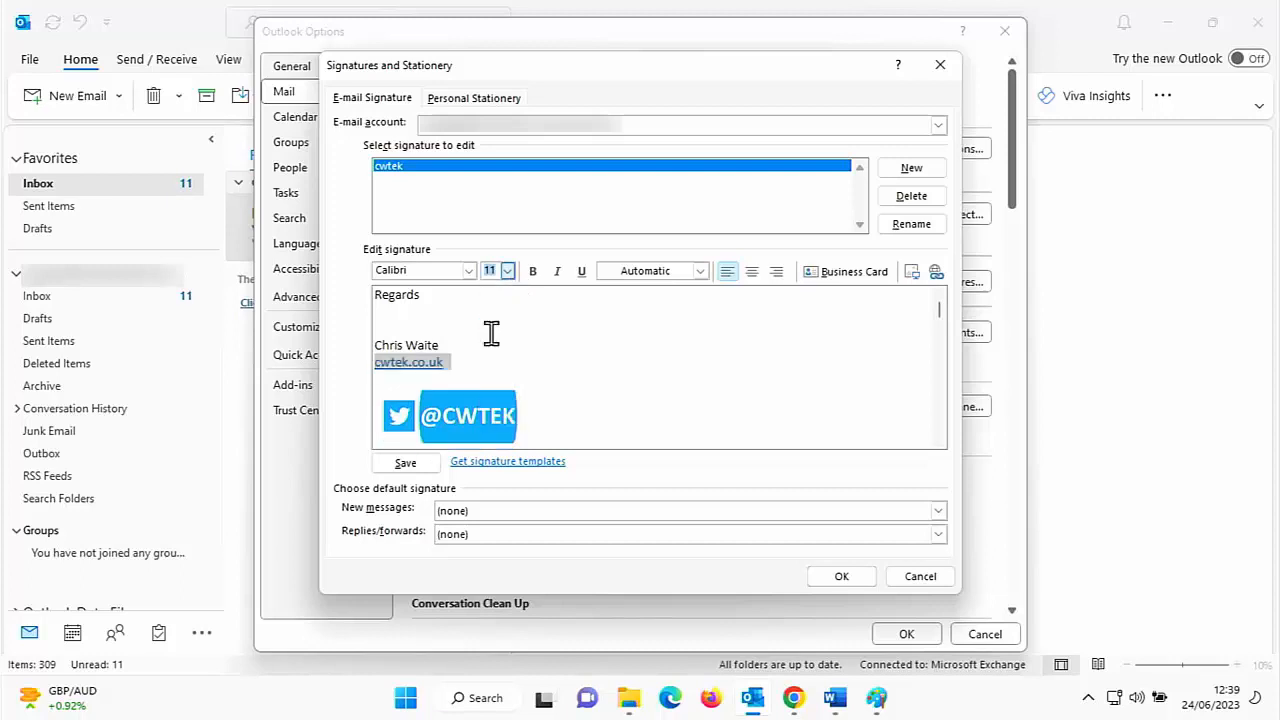
# - Make cwtek the default signature for new messages and for replies and forwards, and save the mail options
pyautogui.click(518, 512)
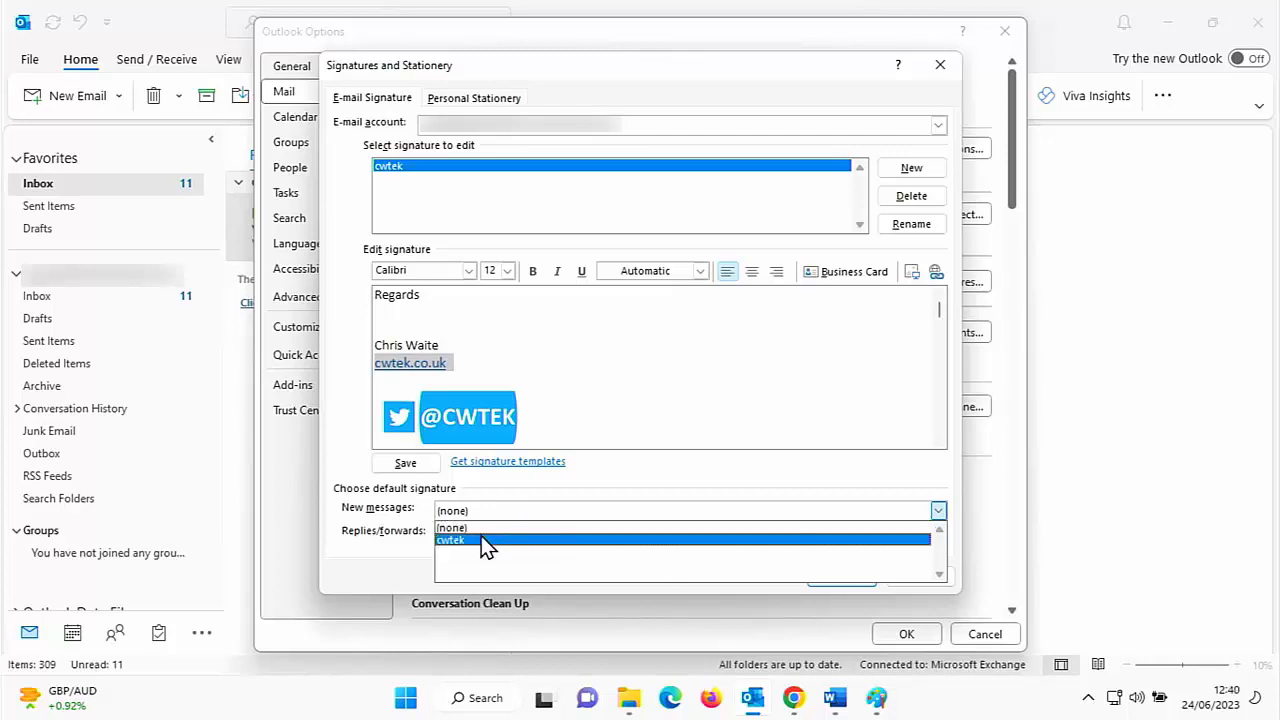
pyautogui.click(481, 540)
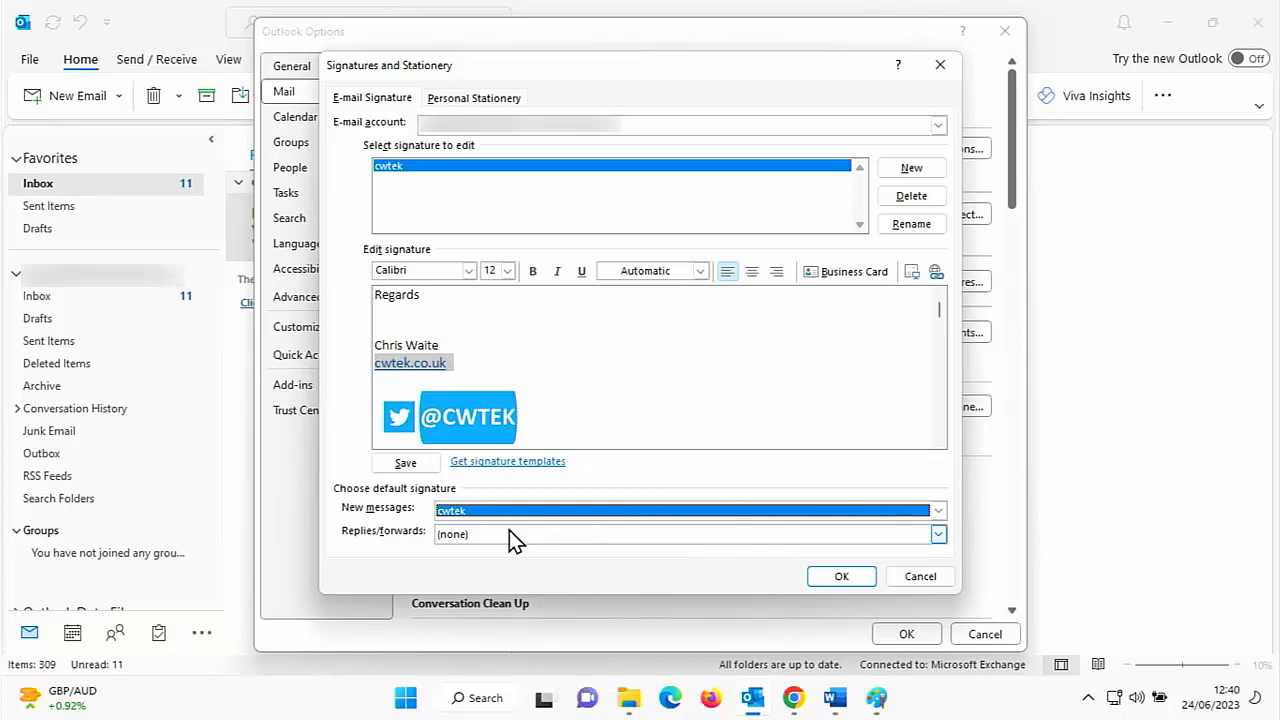
pyautogui.click(509, 534)
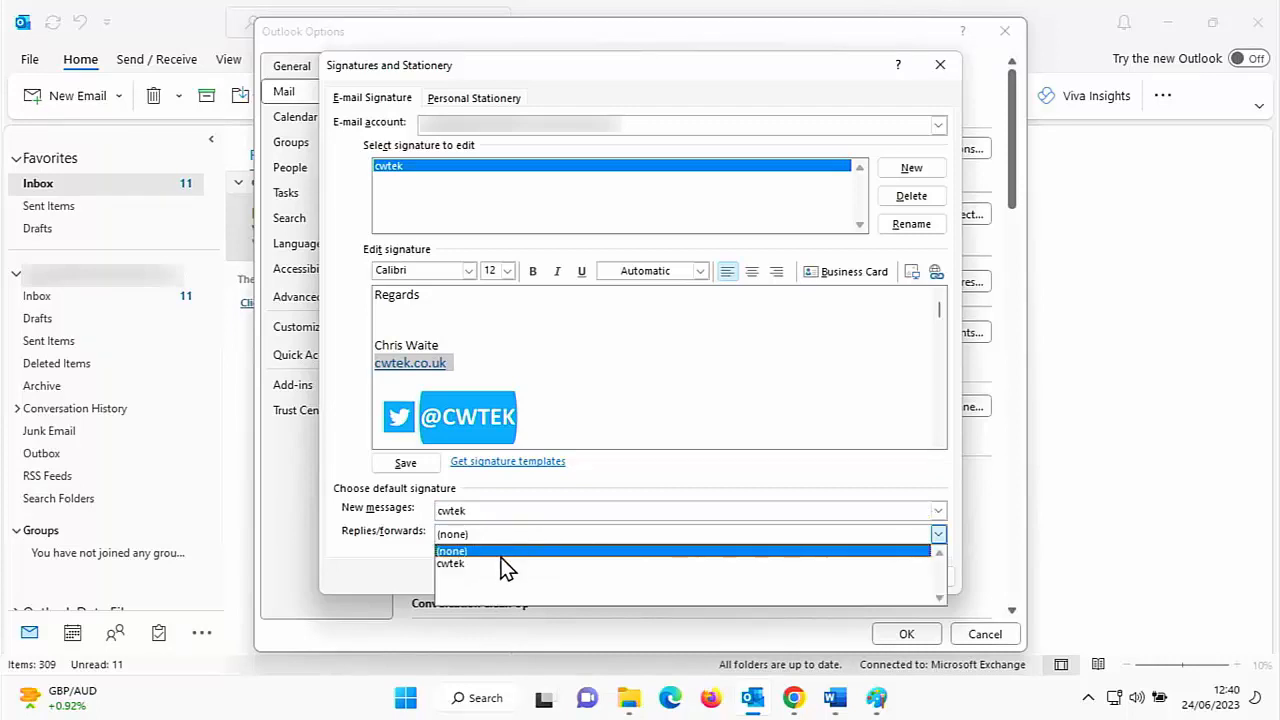
pyautogui.click(493, 561)
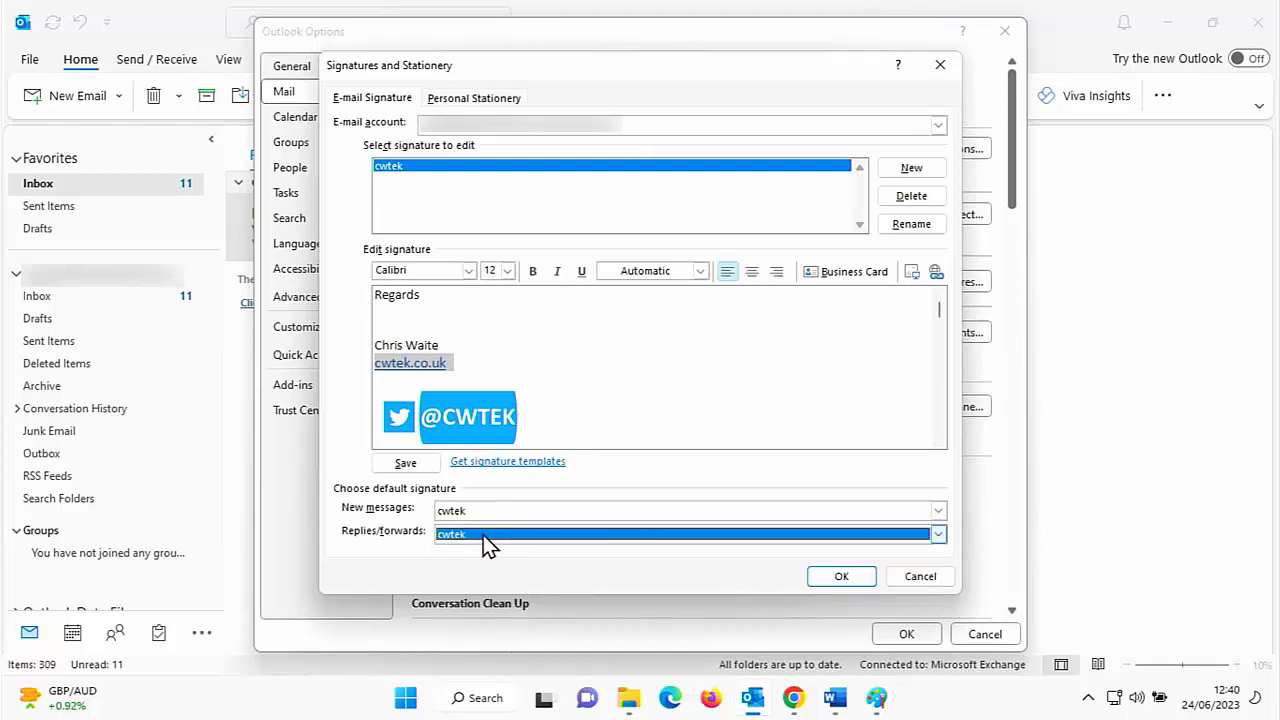
pyautogui.click(839, 578)
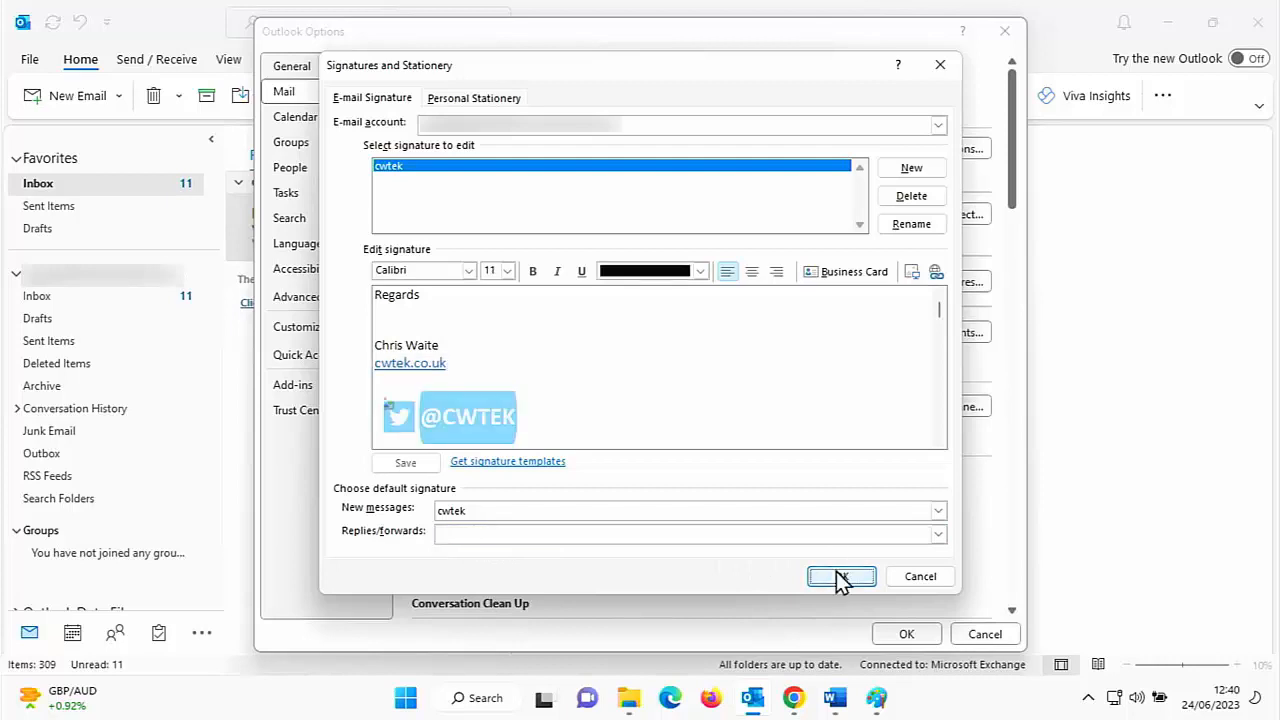
pyautogui.click(907, 634)
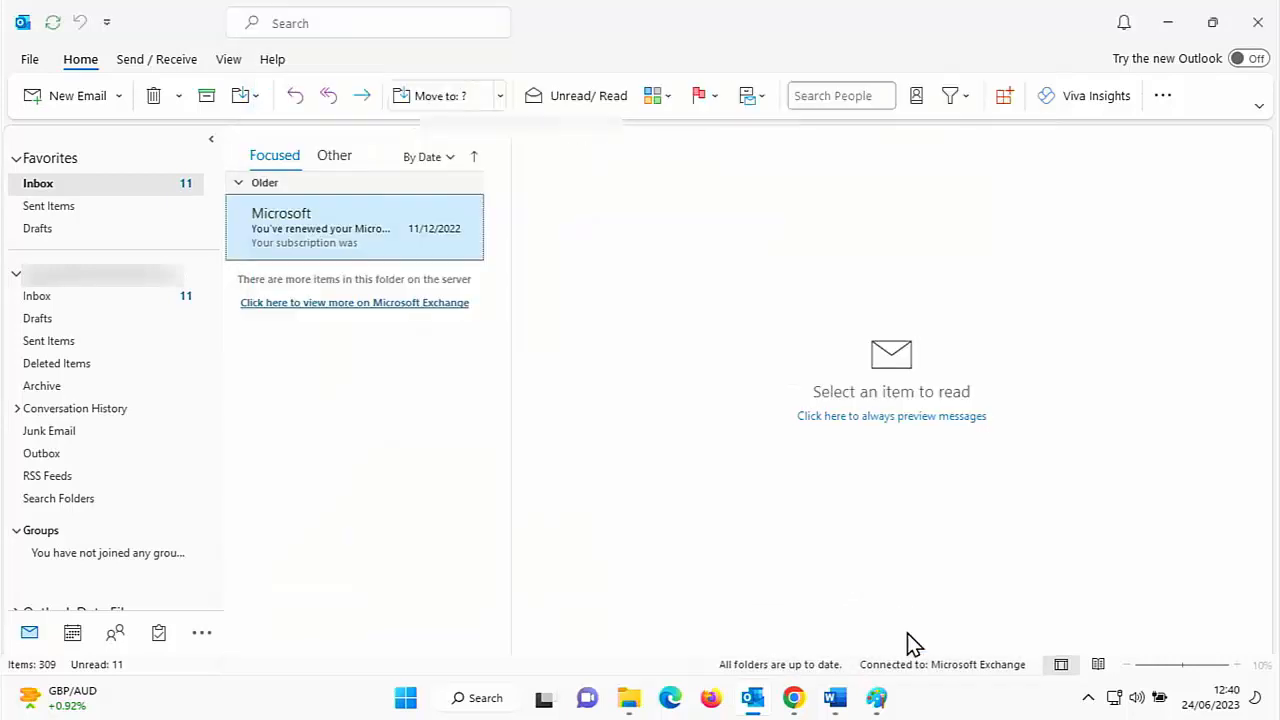
# - Check the signature in a new e-mail, test its cwtek.co.uk link, and close the message without sending it
pyautogui.click(35, 95)
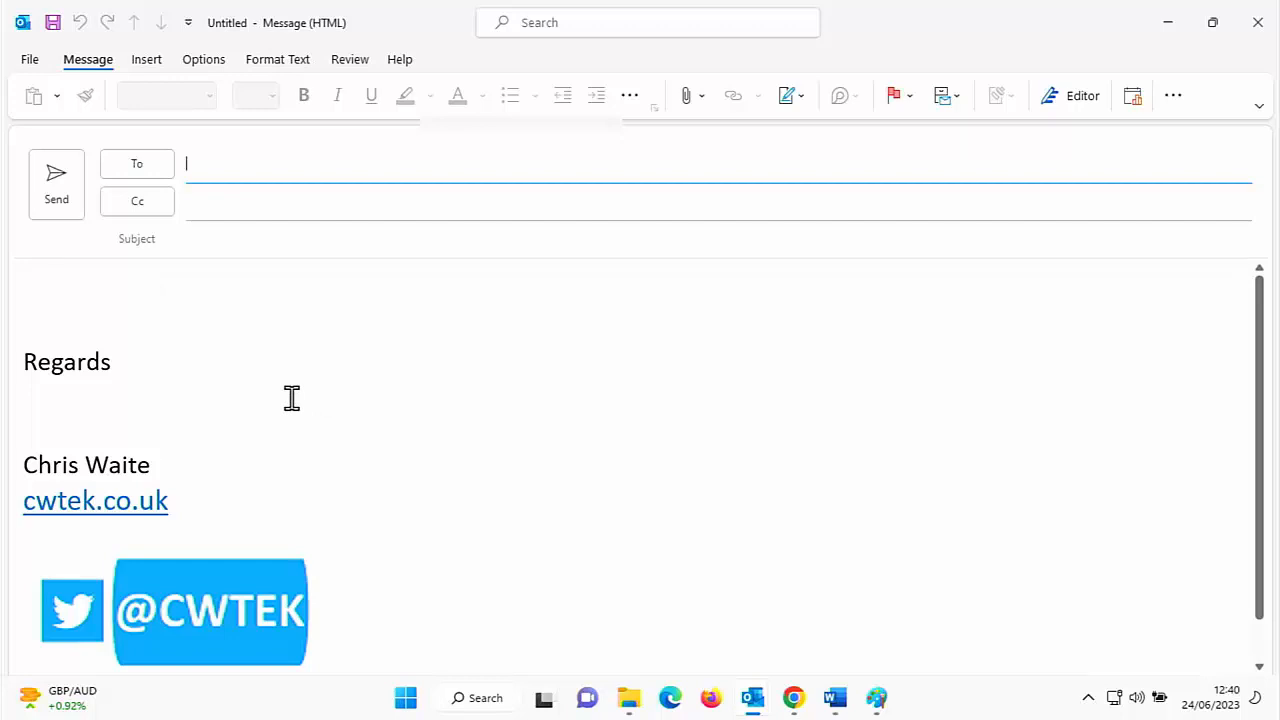
pyautogui.click(102, 503)
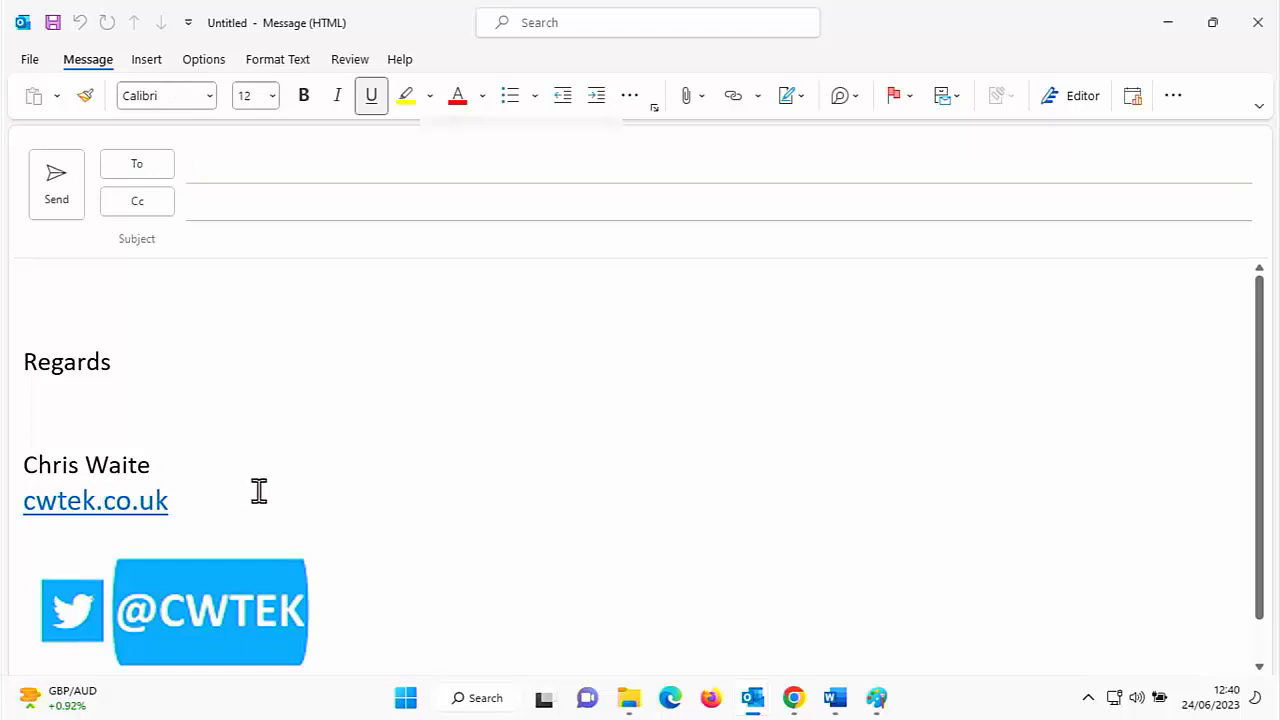
pyautogui.keyDown('ctrl'); pyautogui.click(143, 503); pyautogui.keyUp('ctrl')
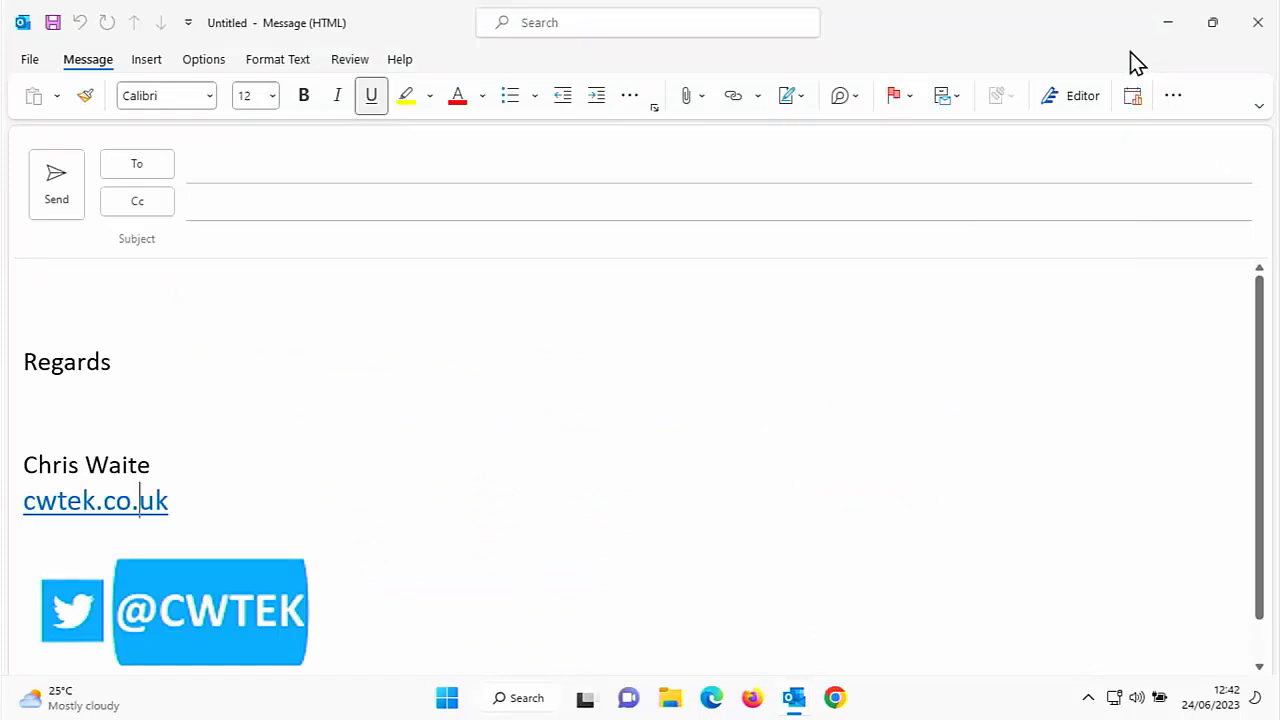
pyautogui.click(1258, 22)
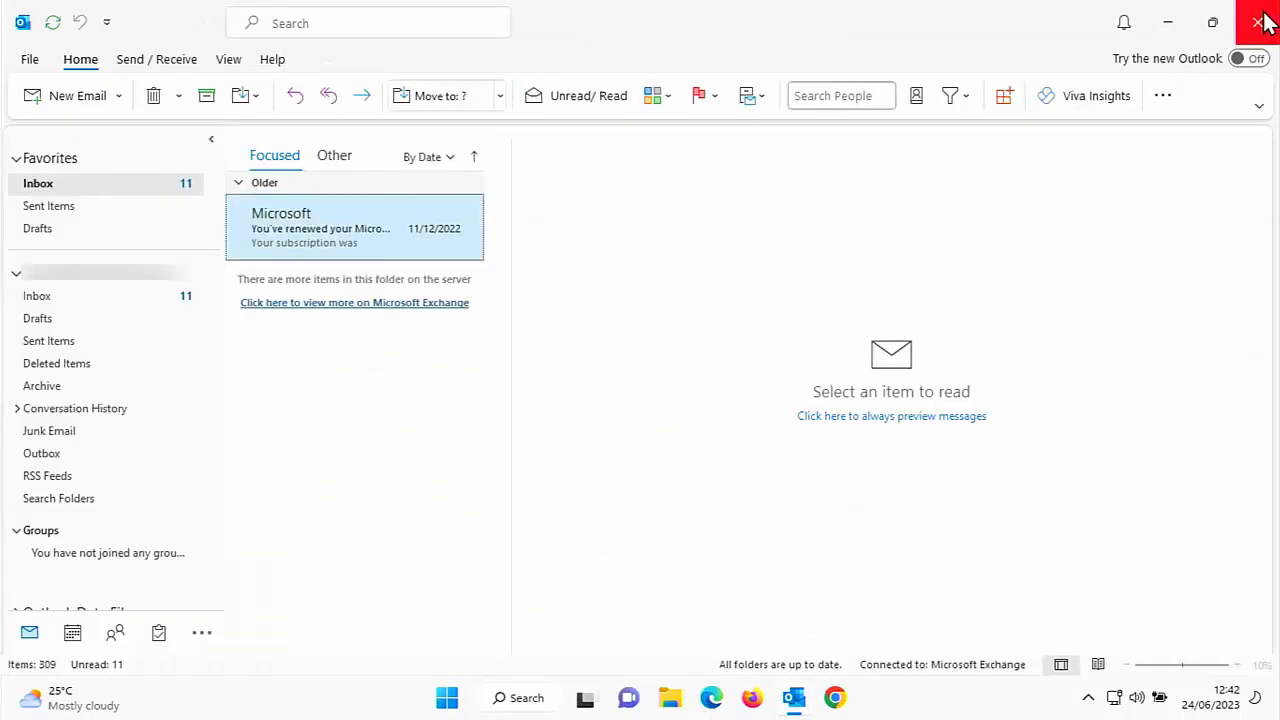
# - From the signature settings, open Microsoft's signature templates page in the browser and go to the email signature gallery template
pyautogui.click(31, 63)
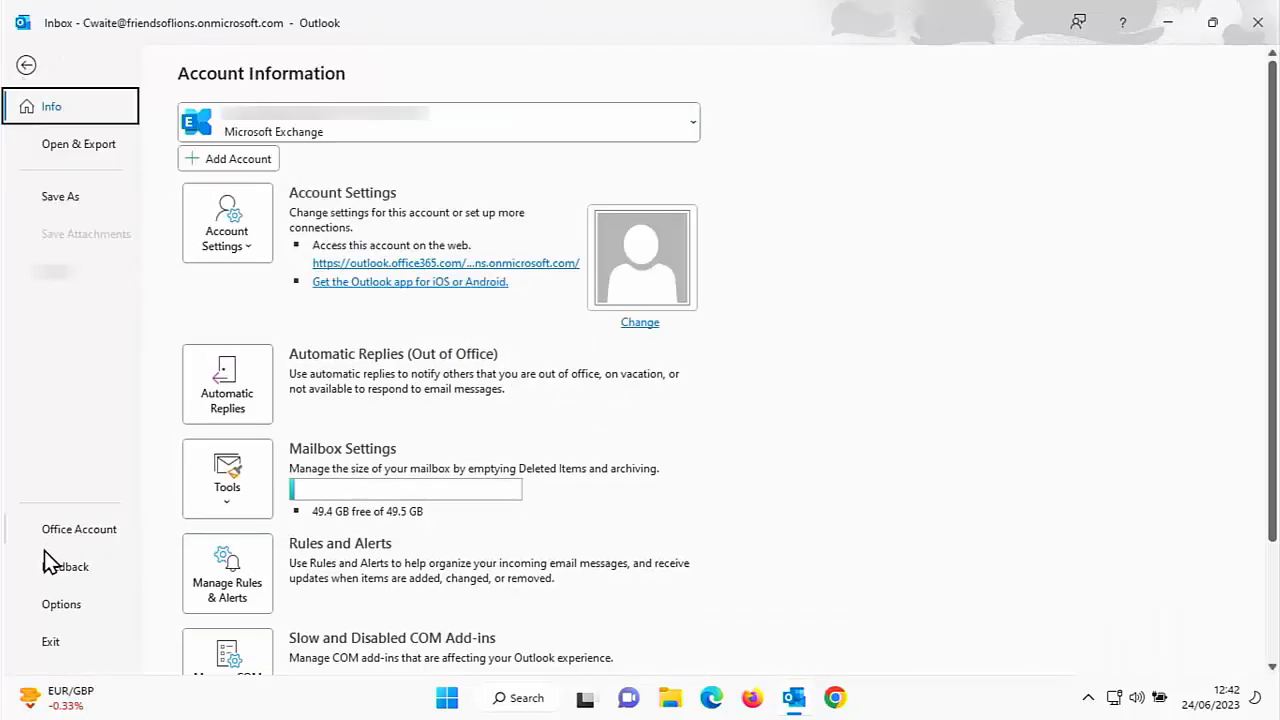
pyautogui.click(48, 606)
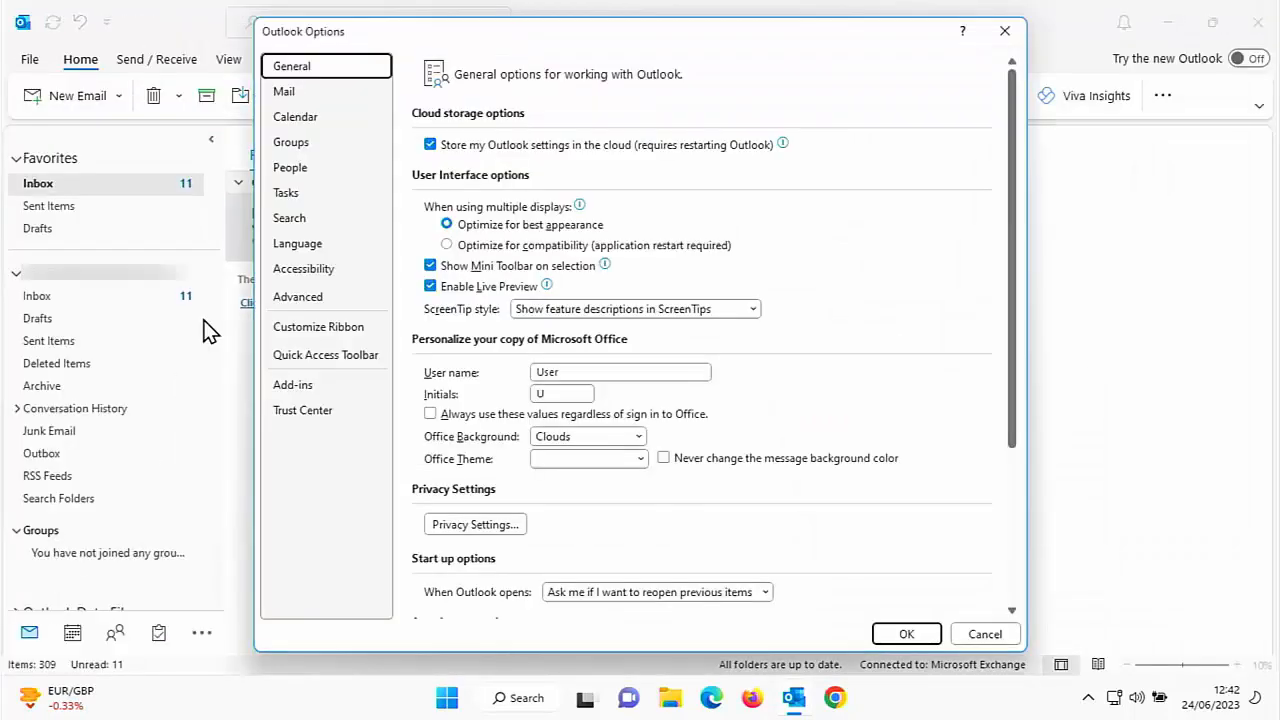
pyautogui.click(290, 92)
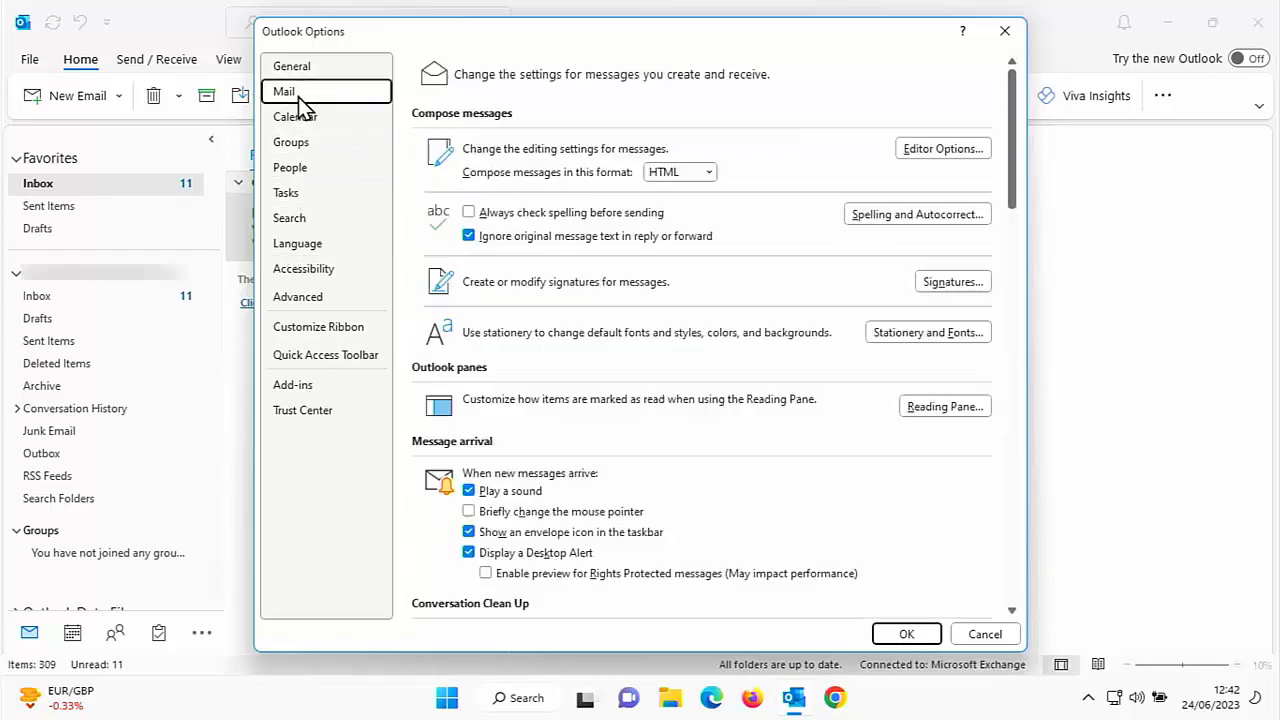
pyautogui.click(948, 283)
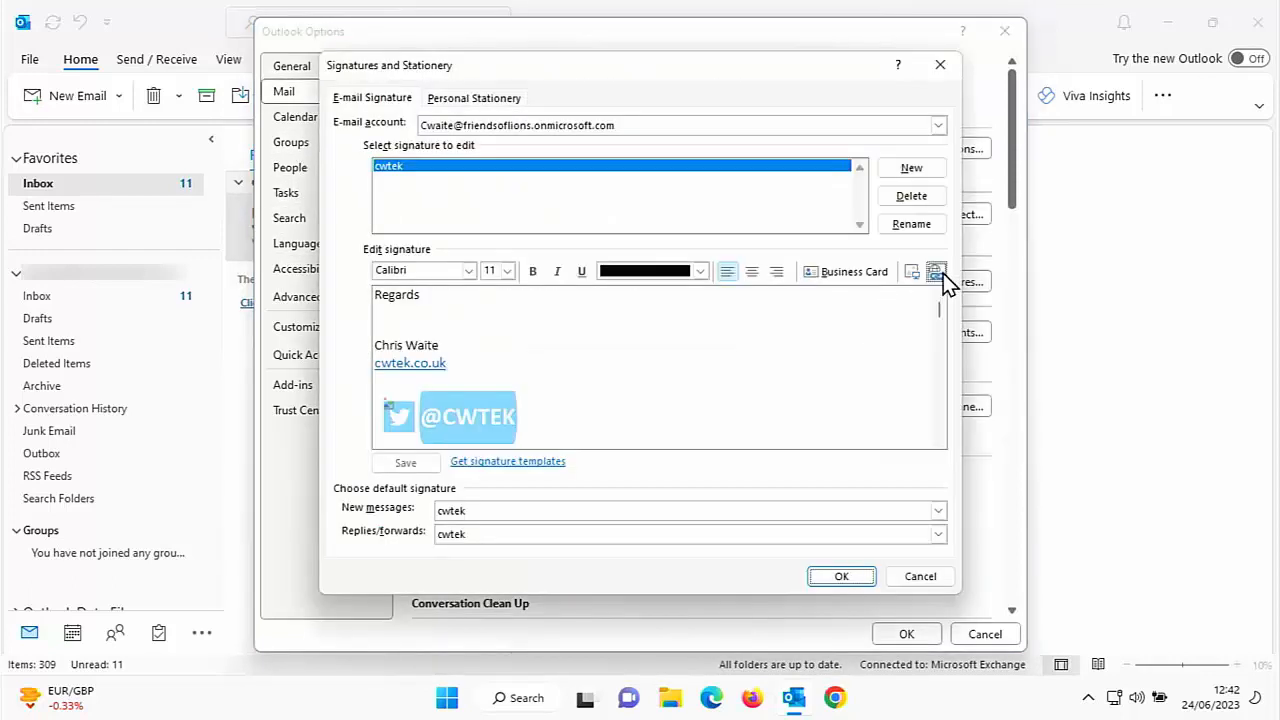
pyautogui.click(504, 463)
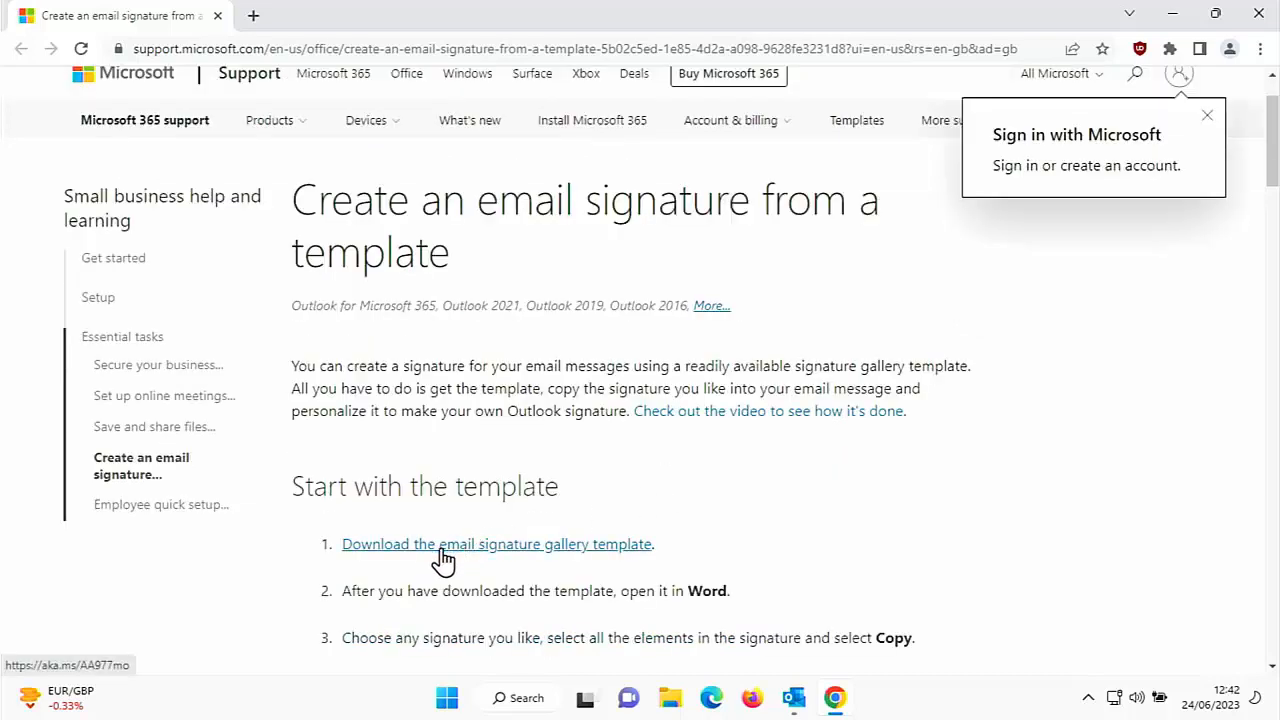
pyautogui.click(502, 550)
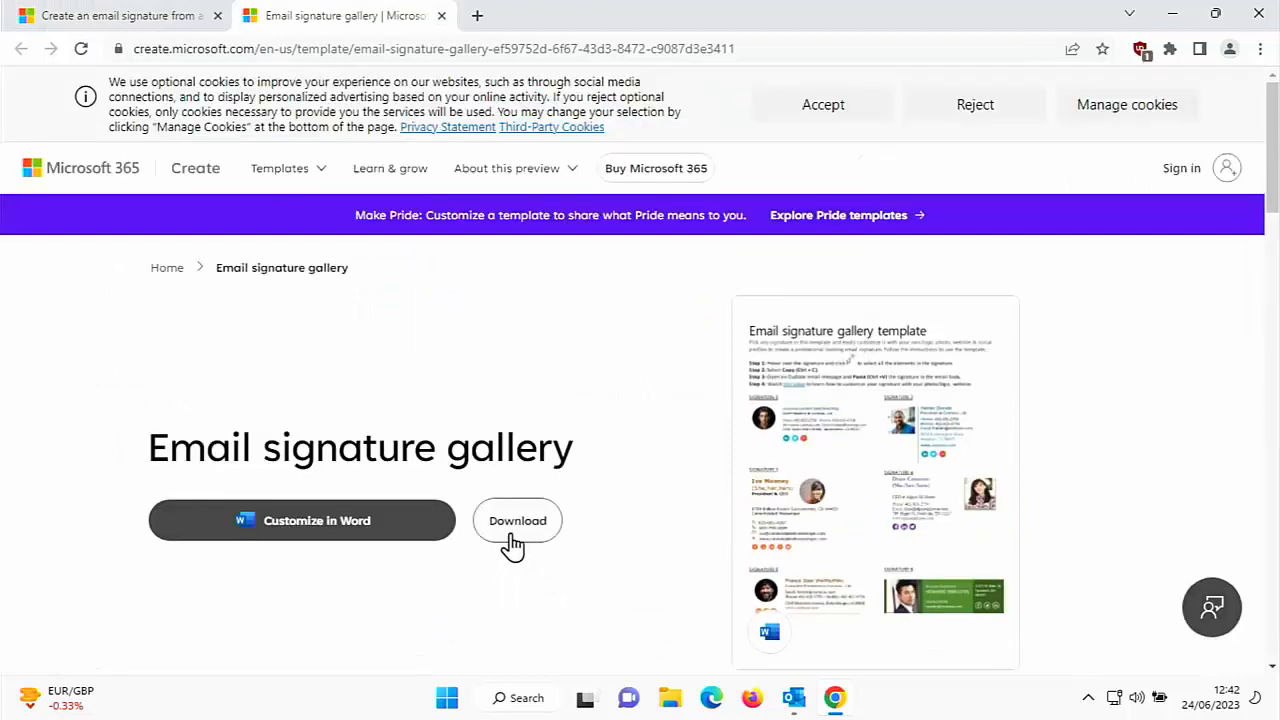
# - Download the Email signature gallery template and open the downloaded document in Word
pyautogui.click(517, 521)
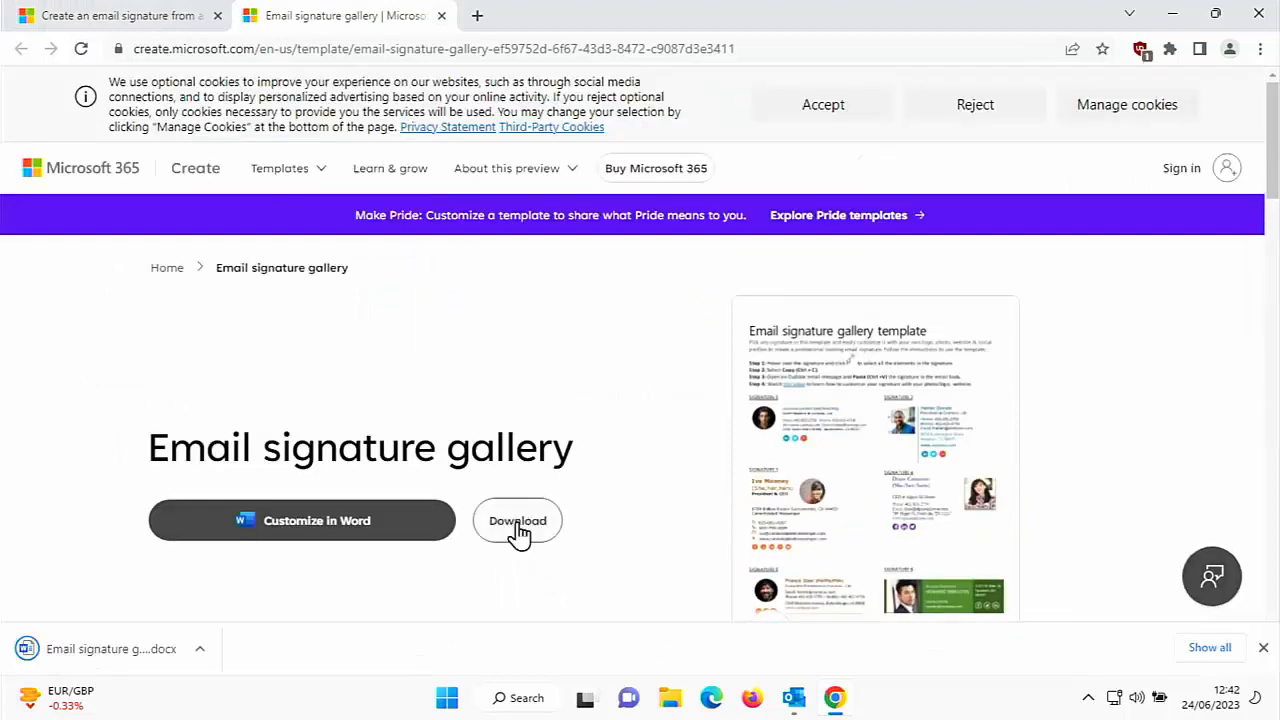
pyautogui.click(117, 651)
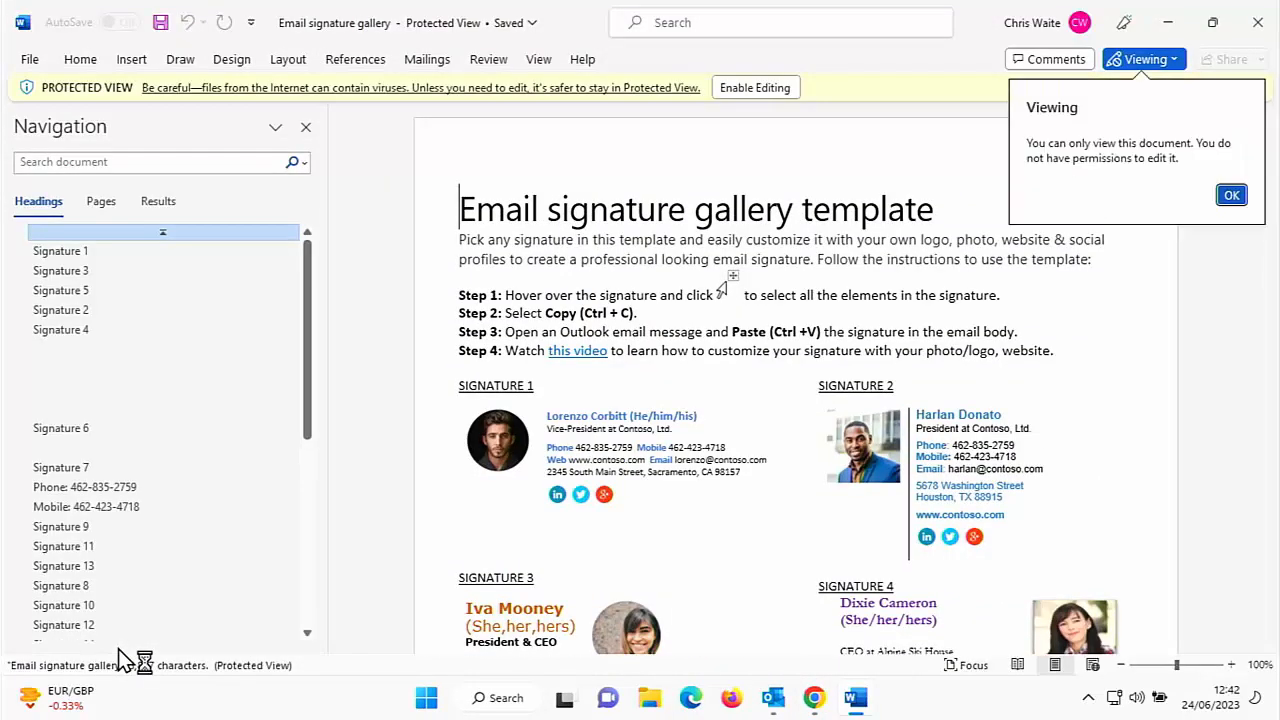
# - Copy the complete Signature 3 block, including its photo, contact details and social media logos, from the template document
pyautogui.scroll(-3, 584, 505)
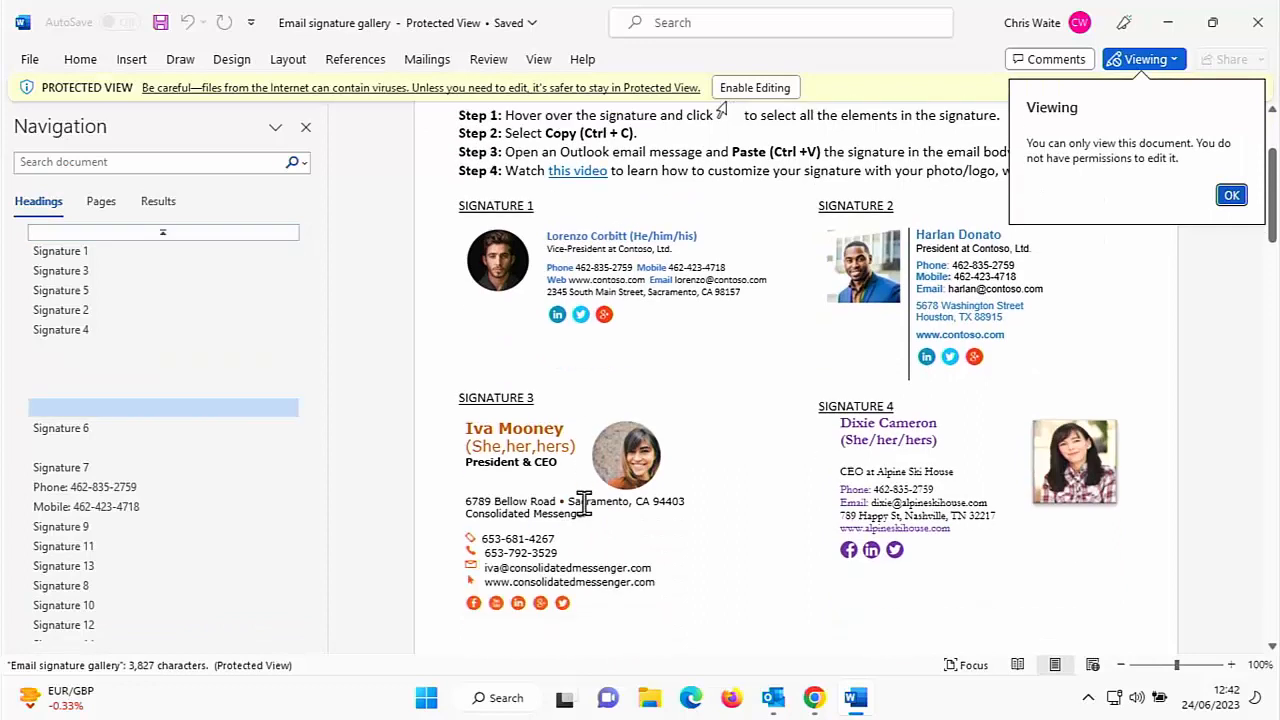
pyautogui.scroll(-1, 584, 505)
pyautogui.scroll(-1, 584, 505)
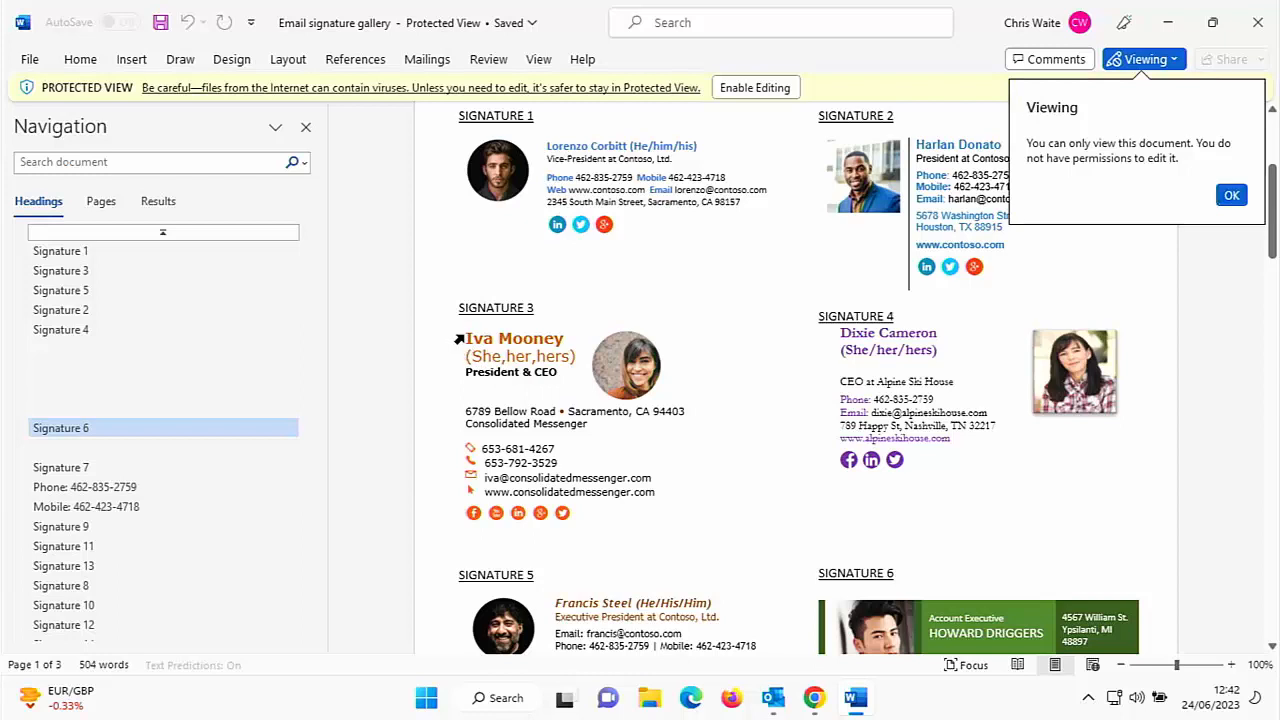
pyautogui.moveTo(470, 337)
pyautogui.mouseDown()
pyautogui.moveTo(616, 381)
pyautogui.moveTo(679, 459)
pyautogui.moveTo(661, 507)
pyautogui.mouseUp()
pyautogui.rightClick(661, 507)
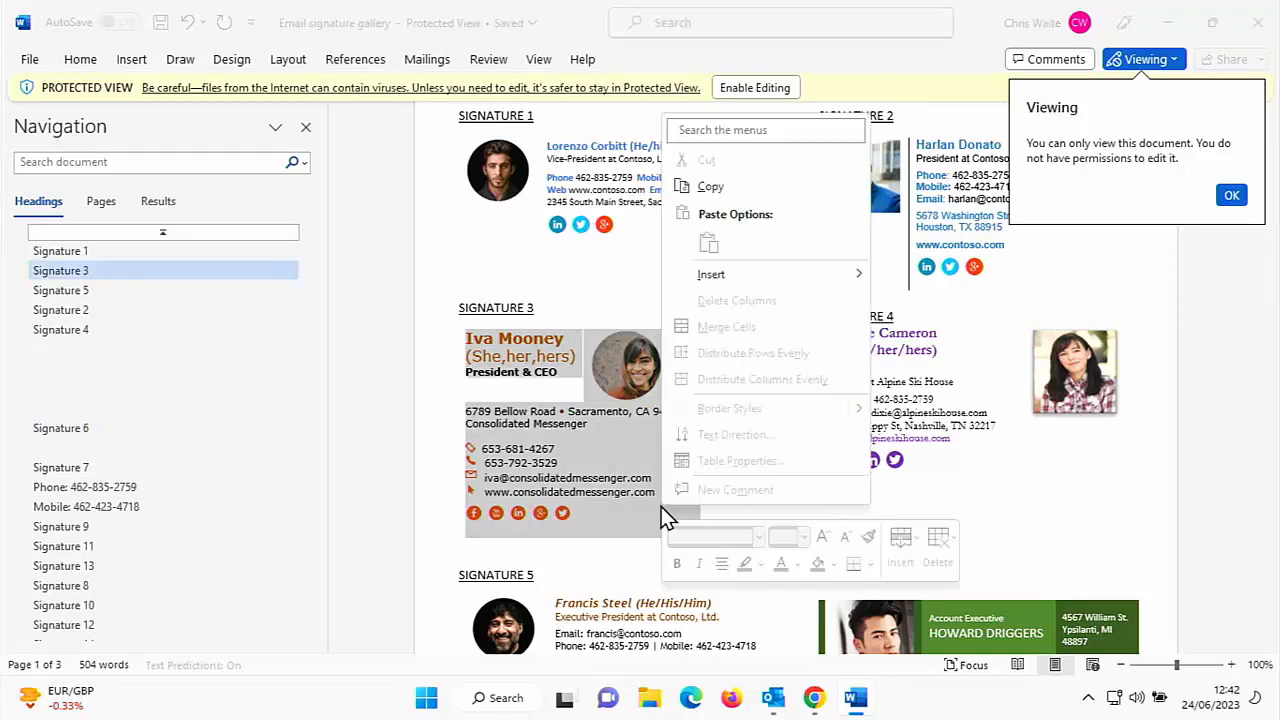
pyautogui.click(710, 186)
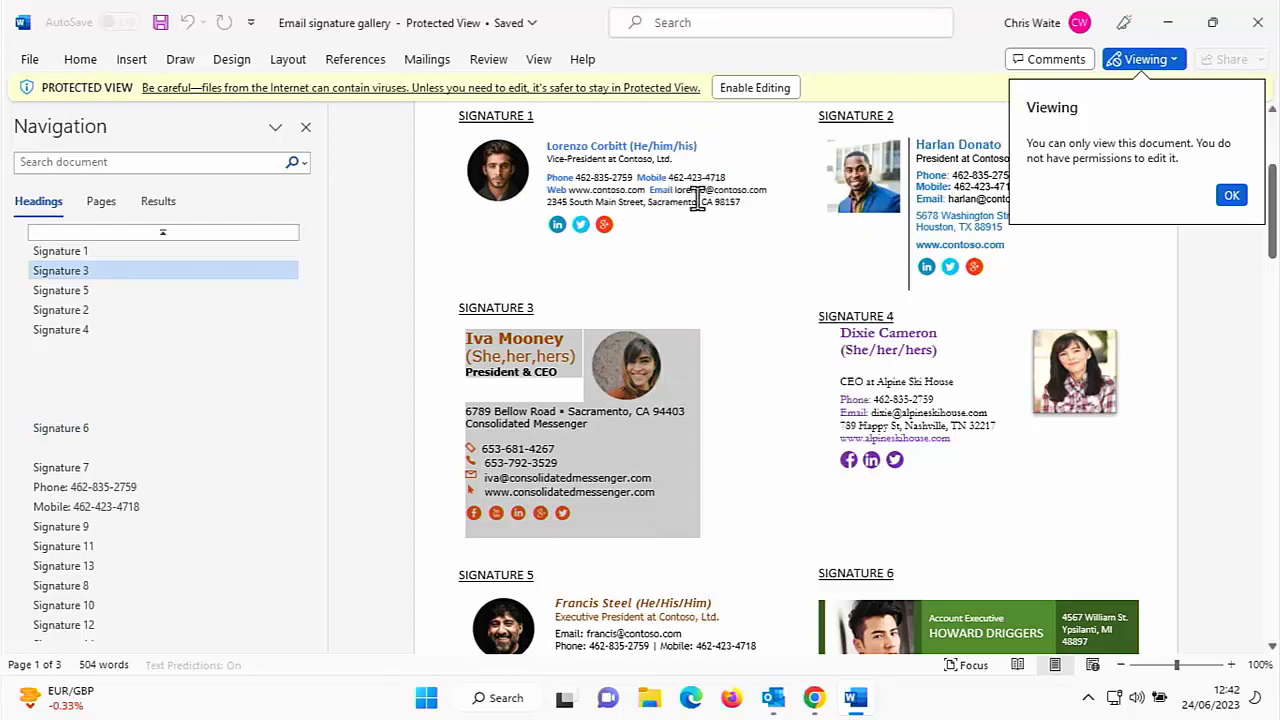
# - Switch back to Outlook's signature settings and create a new signature named test
pyautogui.click(773, 697)
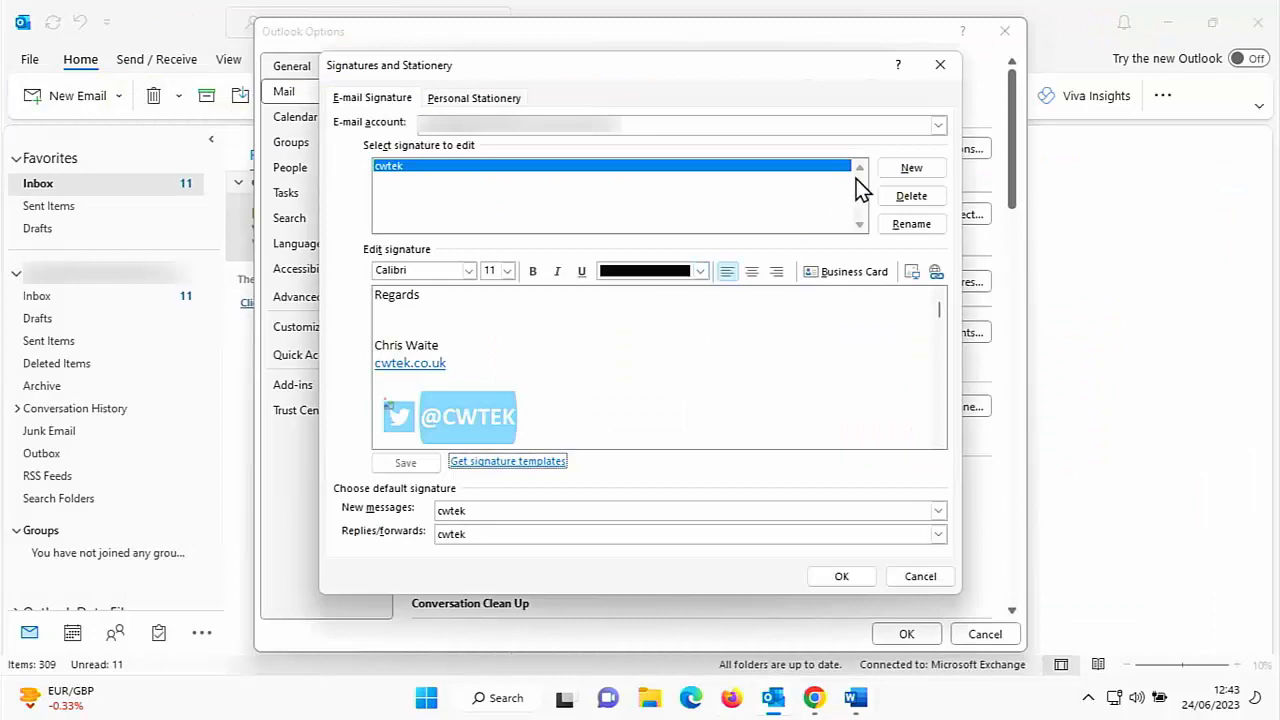
pyautogui.click(905, 170)
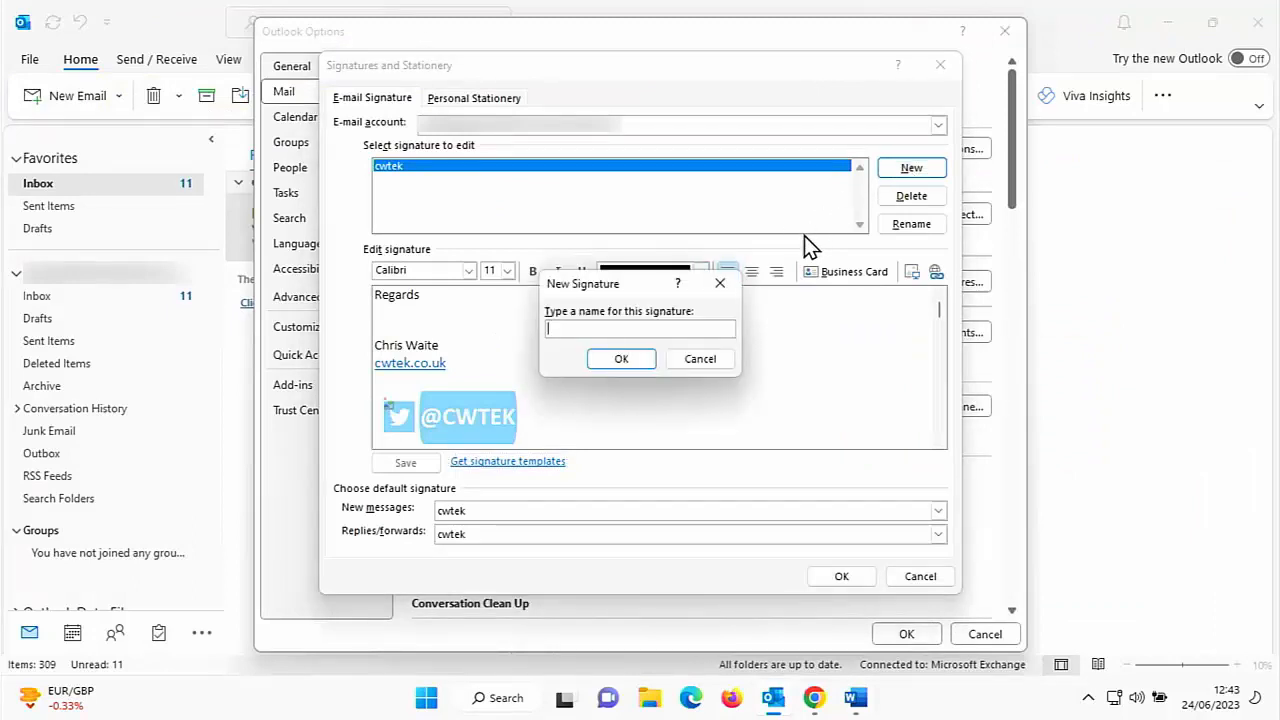
pyautogui.write('test')
pyautogui.click(628, 357)
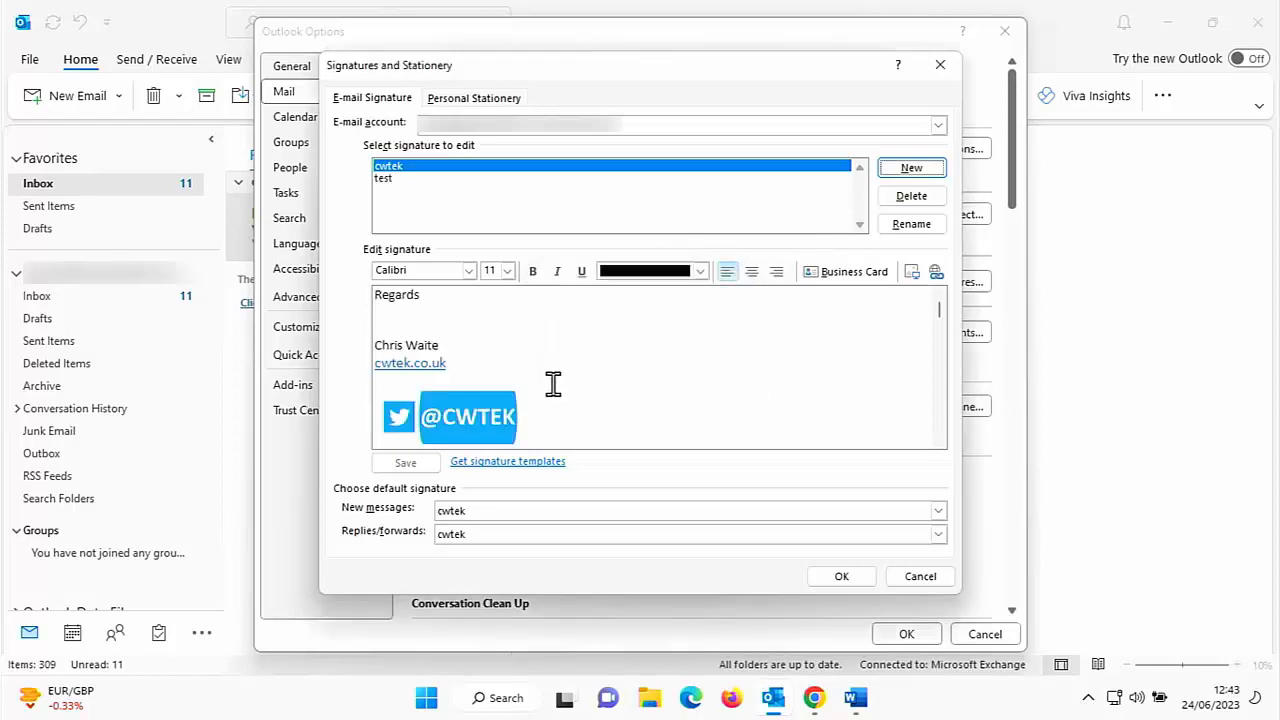
# - Paste the copied template signature into the empty test signature with its source formatting kept, and check the pasted content from its beginning
pyautogui.click(395, 180)
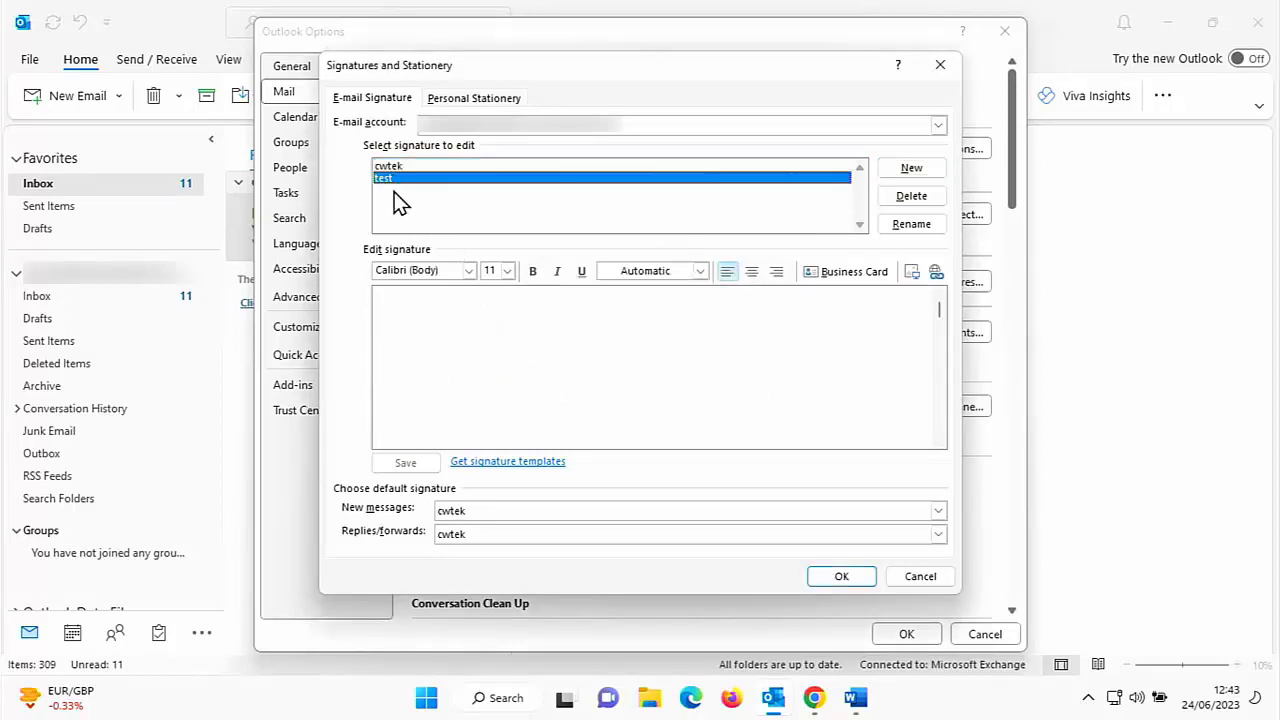
pyautogui.click(398, 318)
pyautogui.rightClick(398, 319)
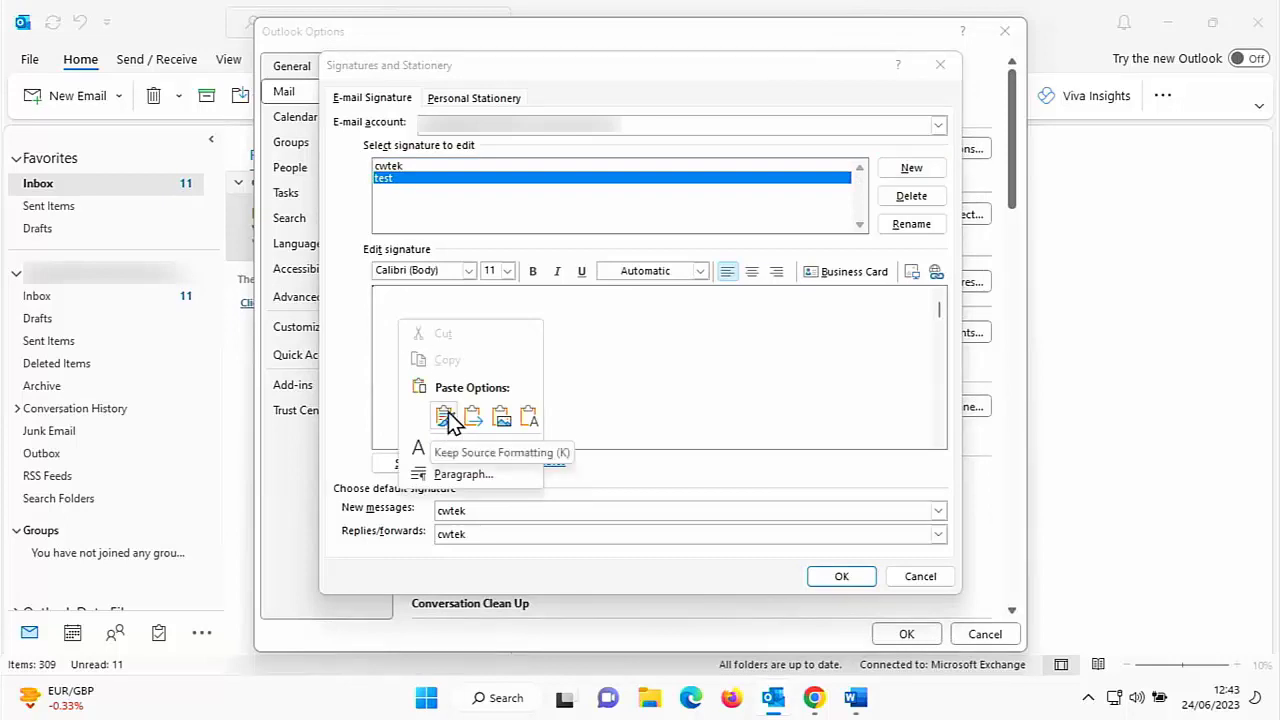
pyautogui.click(444, 415)
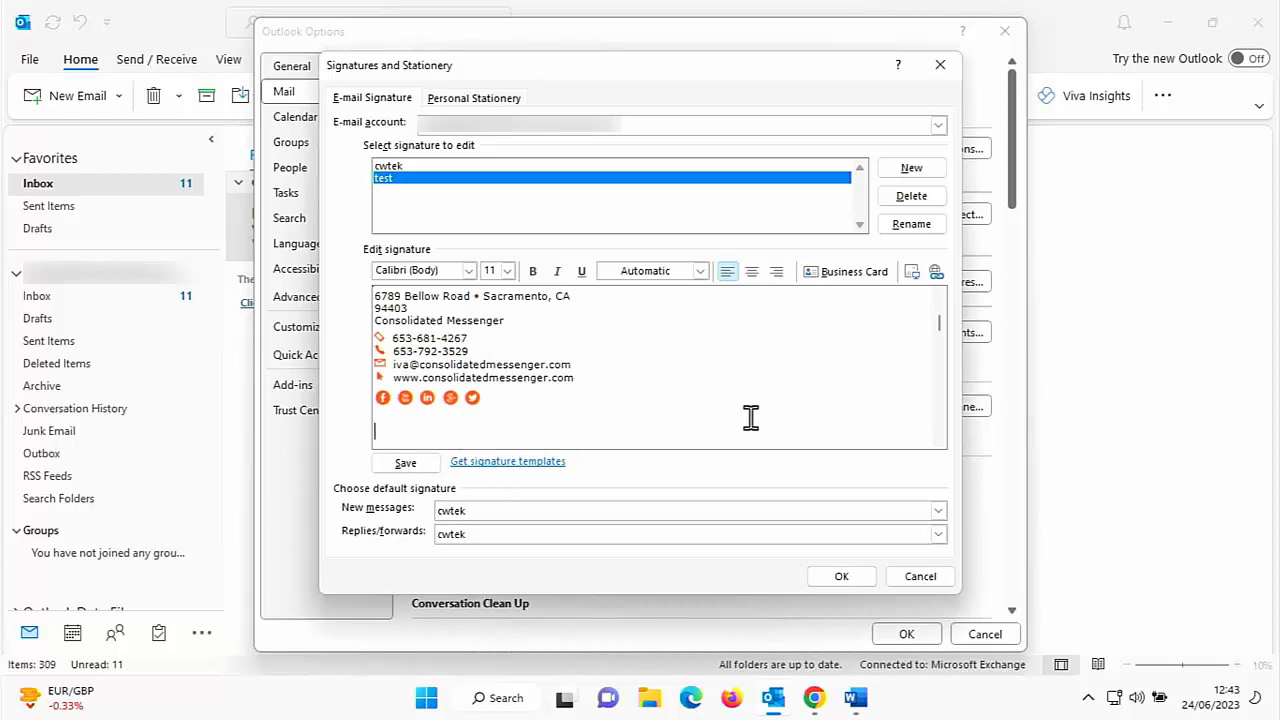
pyautogui.moveTo(945, 326); pyautogui.dragTo(948, 309)
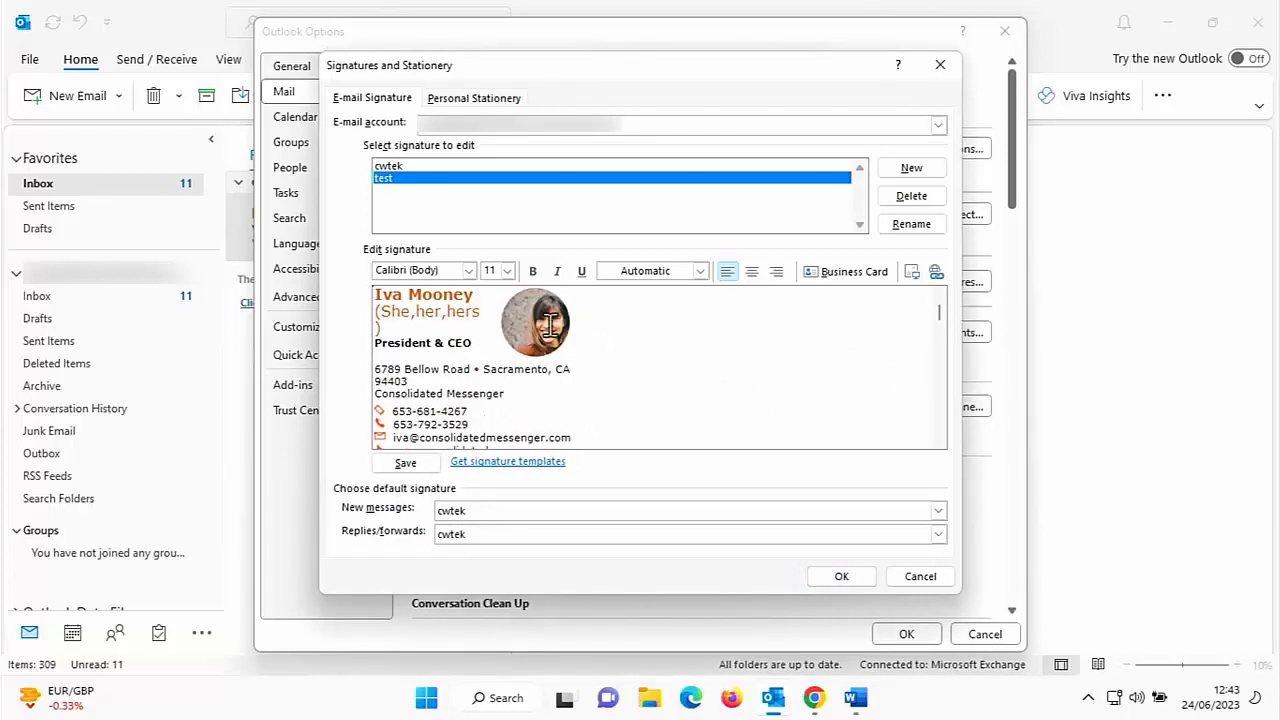
pyautogui.click(481, 312)
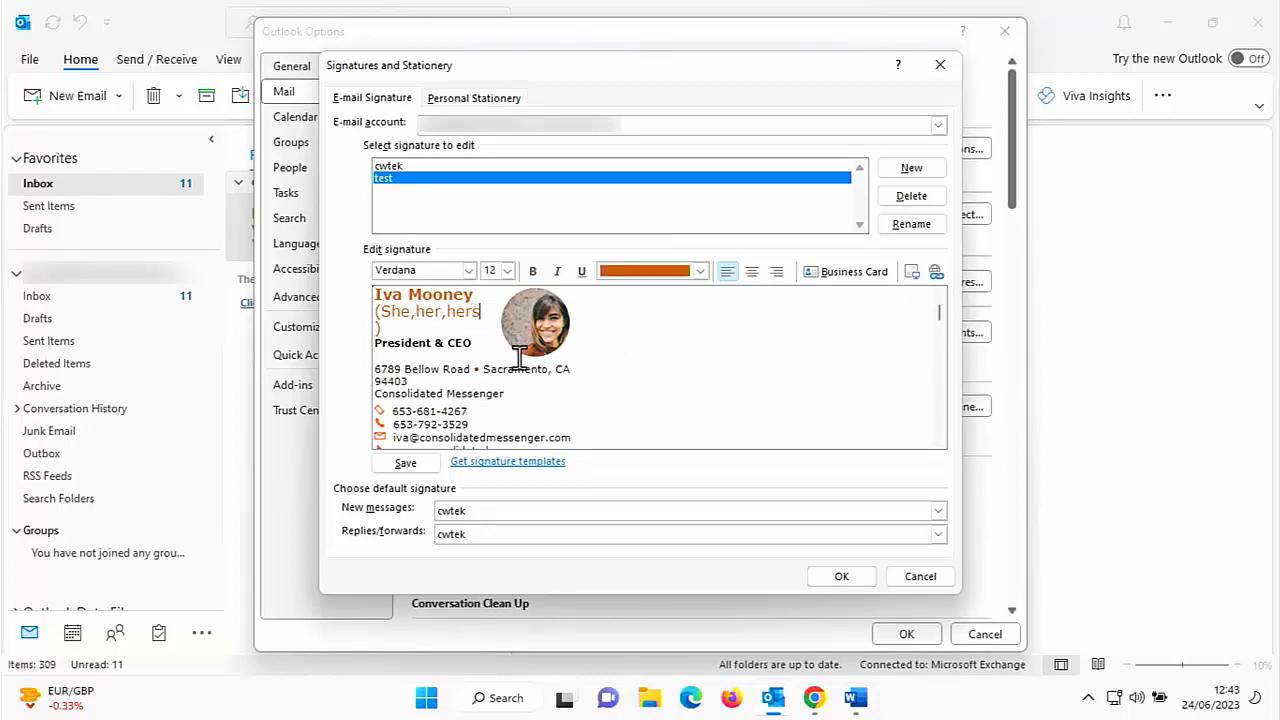
# - Make test the default signature for new messages and set the default for replies and forwards to (none)
pyautogui.click(476, 515)
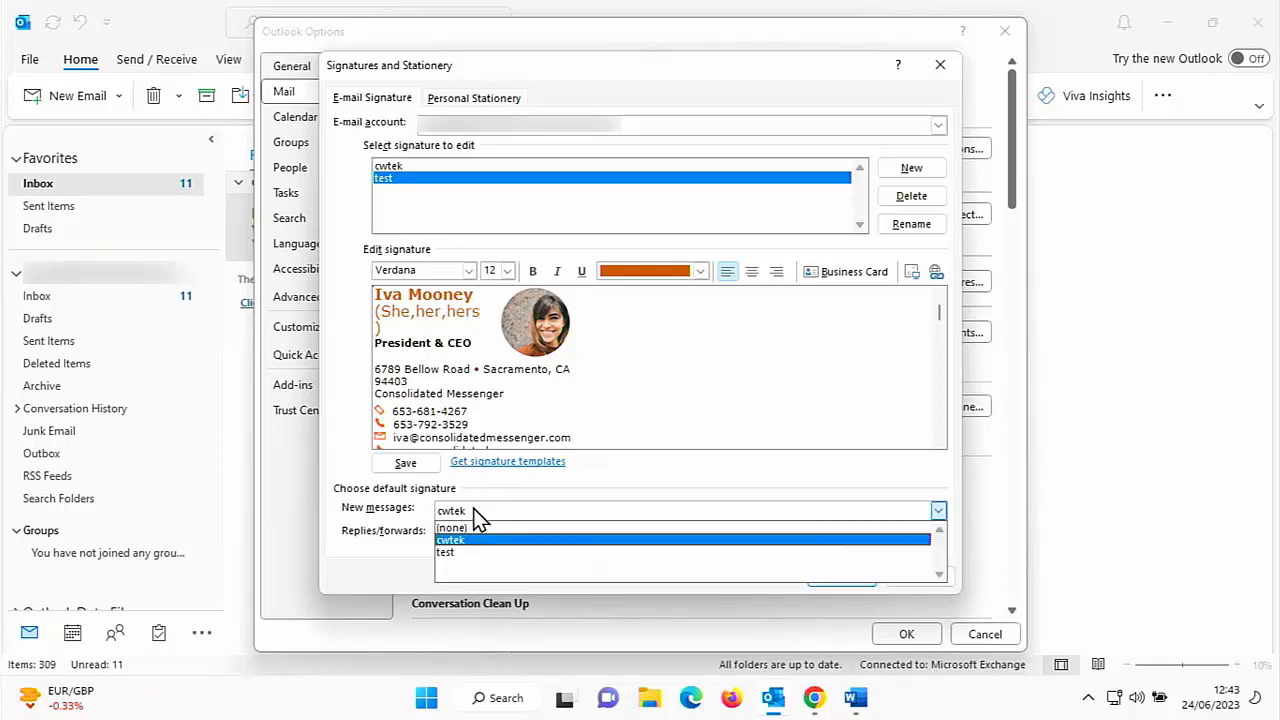
pyautogui.click(452, 552)
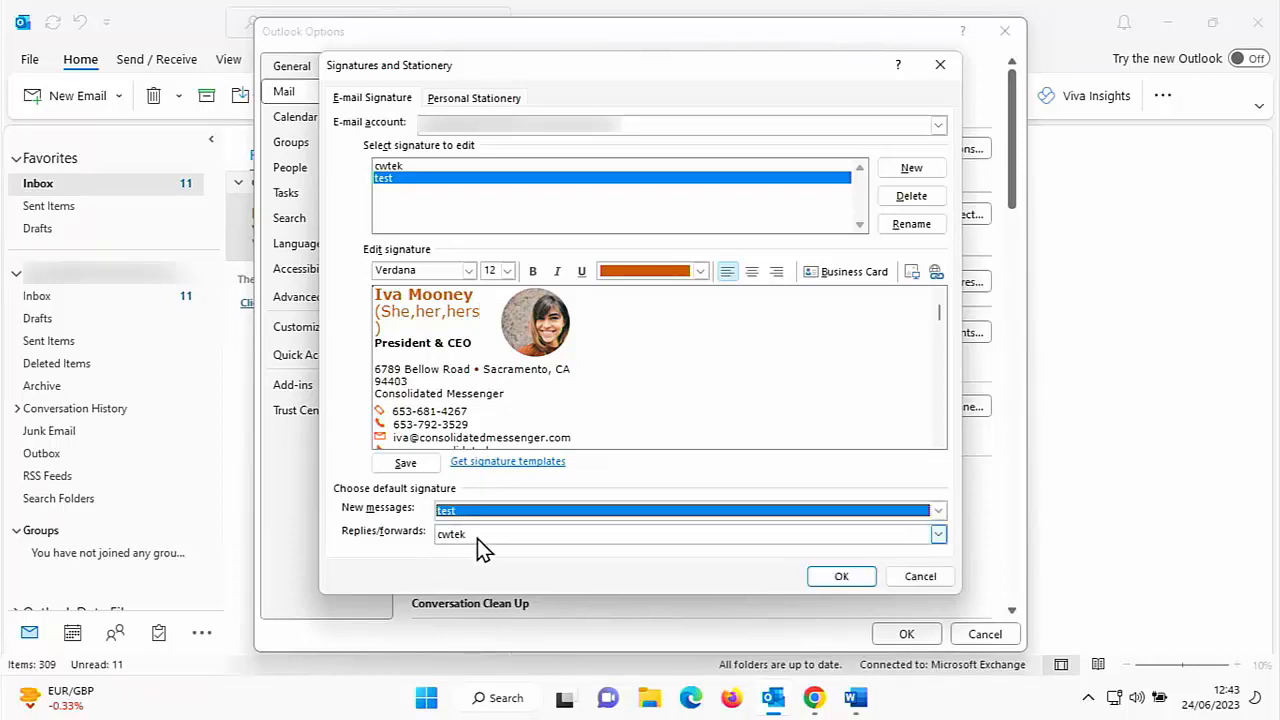
pyautogui.click(481, 534)
pyautogui.click(460, 574)
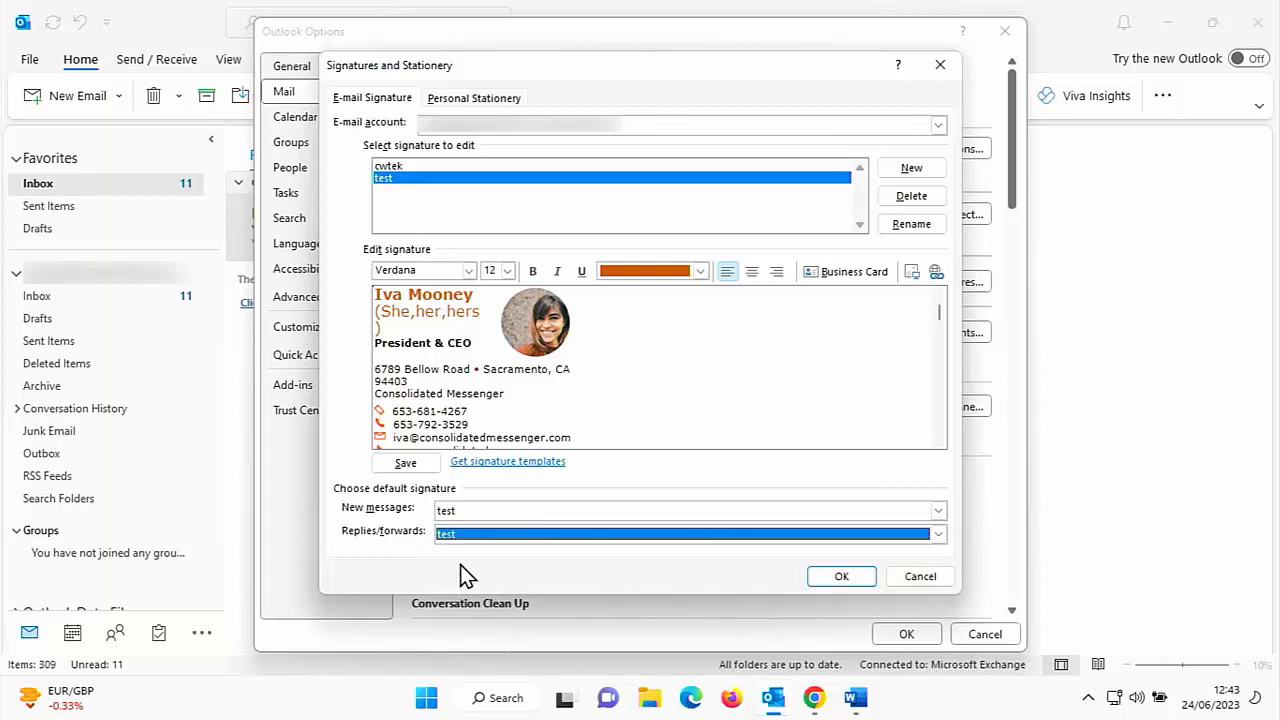
pyautogui.click(480, 540)
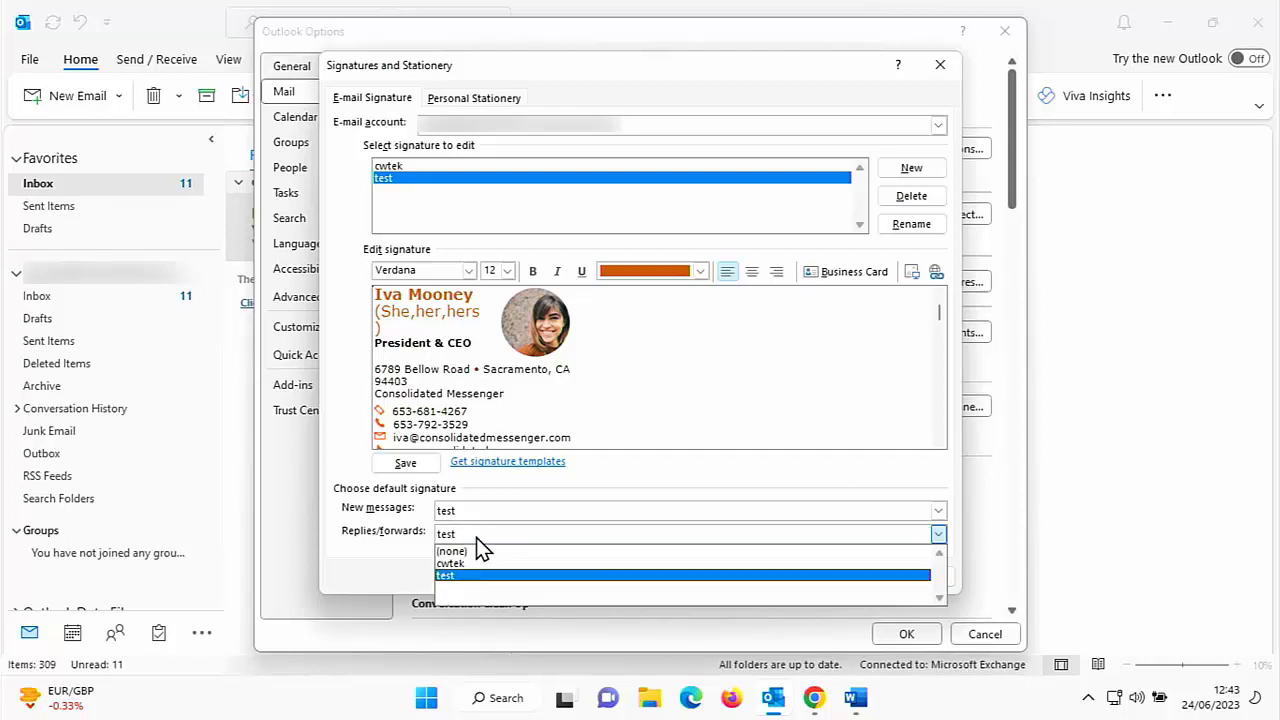
pyautogui.click(466, 553)
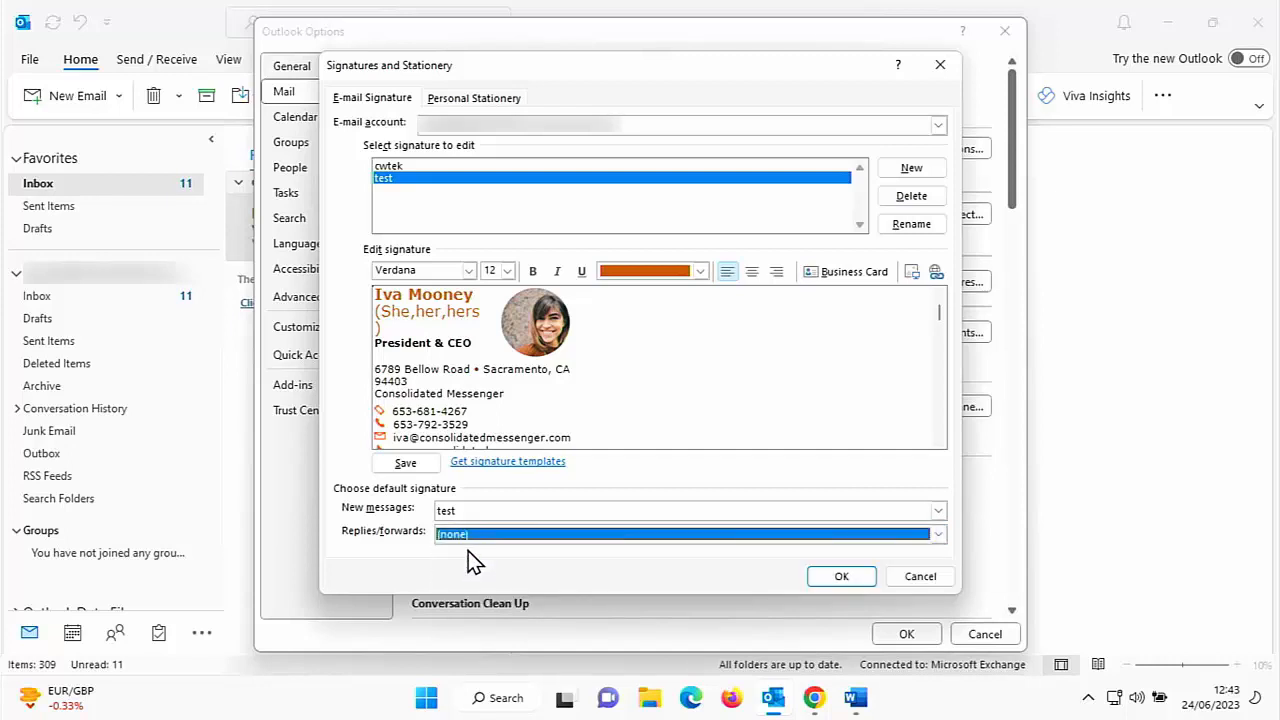